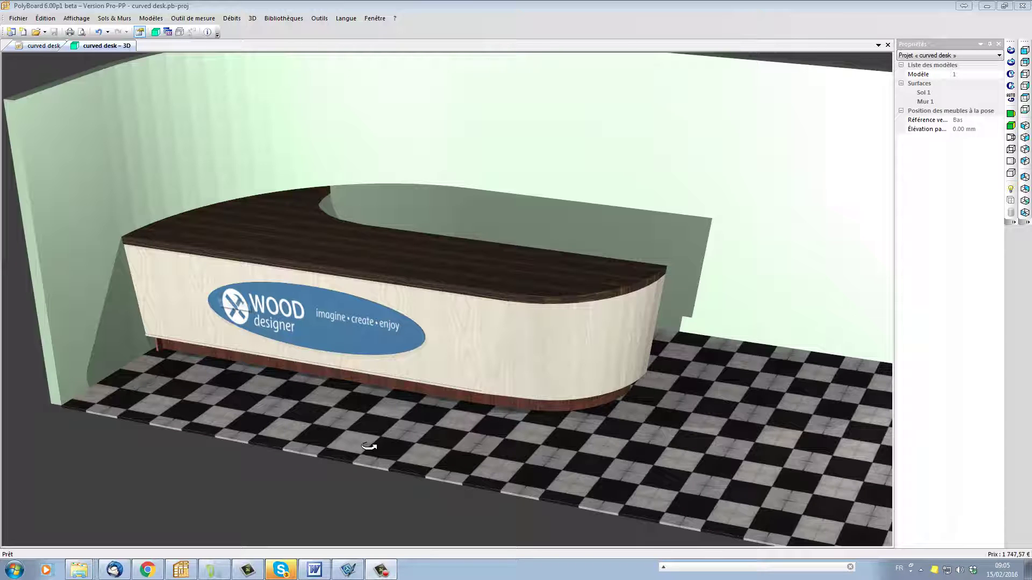
Orbit around the finished reception desk and curved wall from several angles.
drag(375, 325, 435, 336)
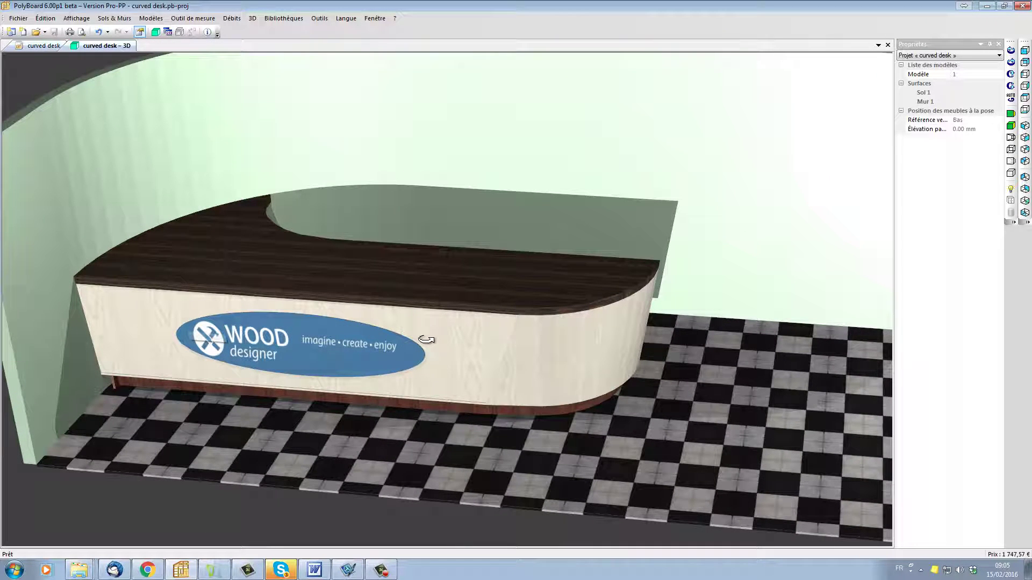
drag(418, 342, 356, 336)
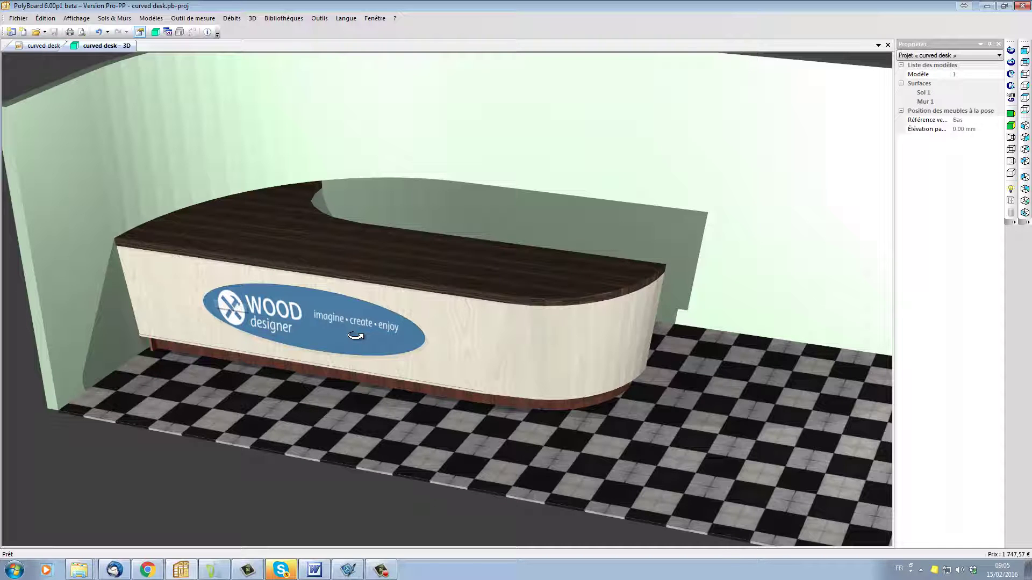
drag(352, 335, 334, 331)
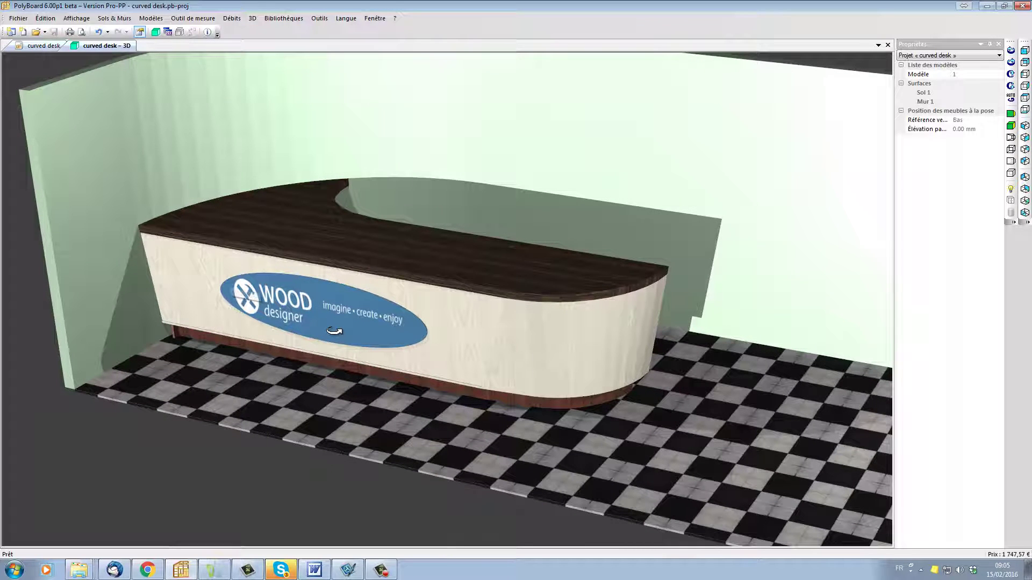
mouse_move(335, 331)
mouse_down()
mouse_move(359, 334)
mouse_move(343, 327)
mouse_up()
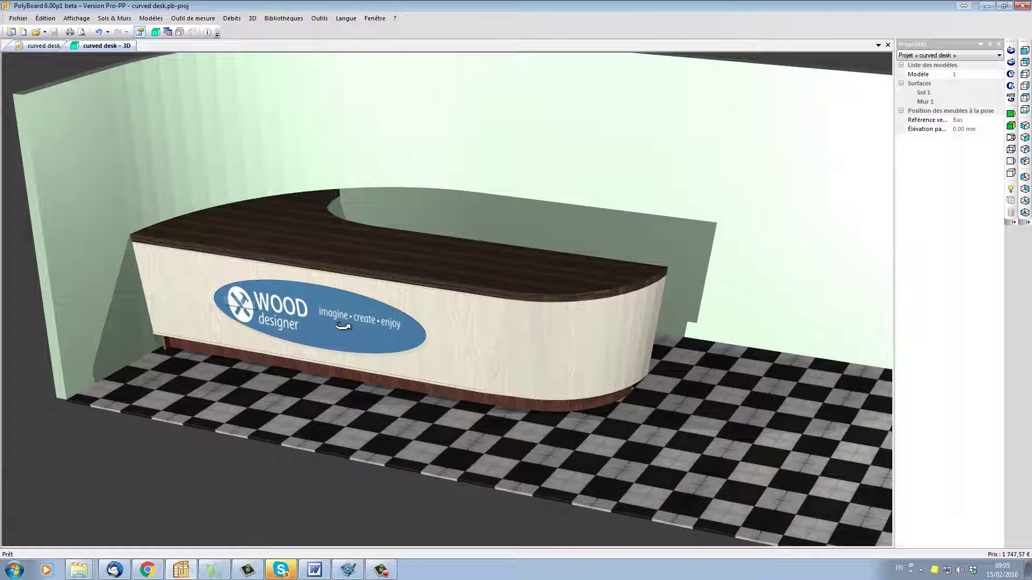
drag(343, 326, 322, 306)
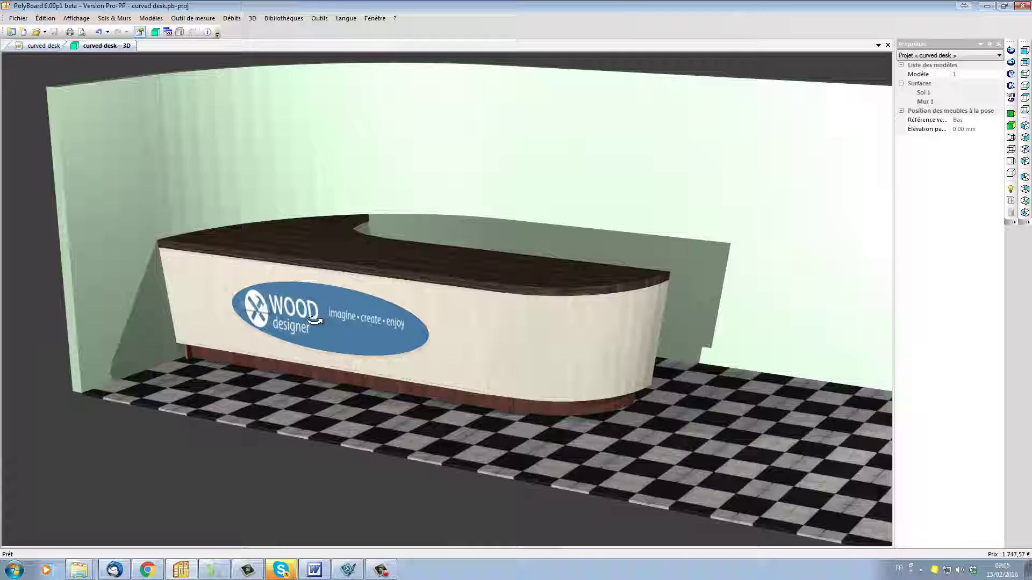
drag(333, 321, 352, 357)
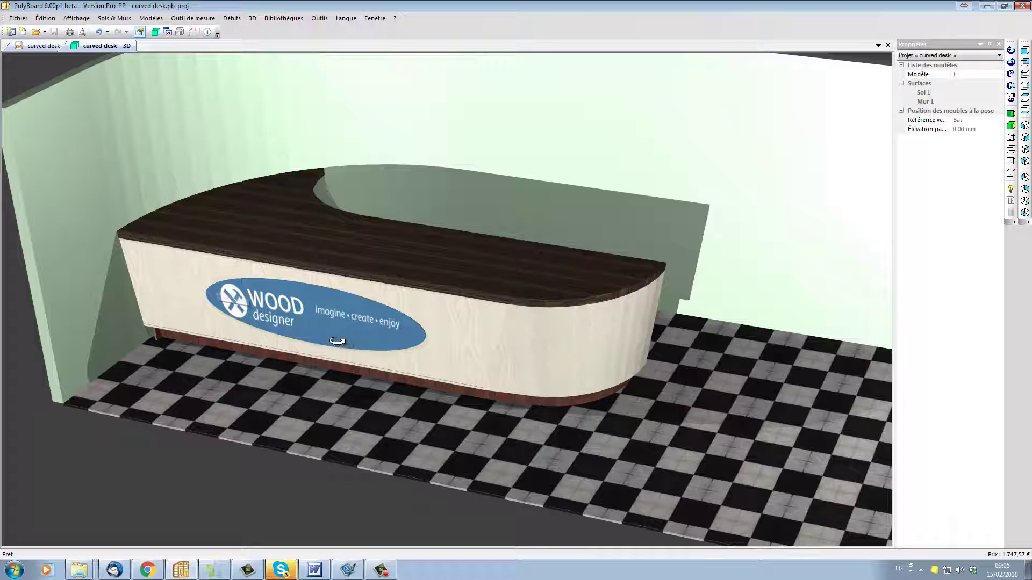
drag(323, 345, 164, 301)
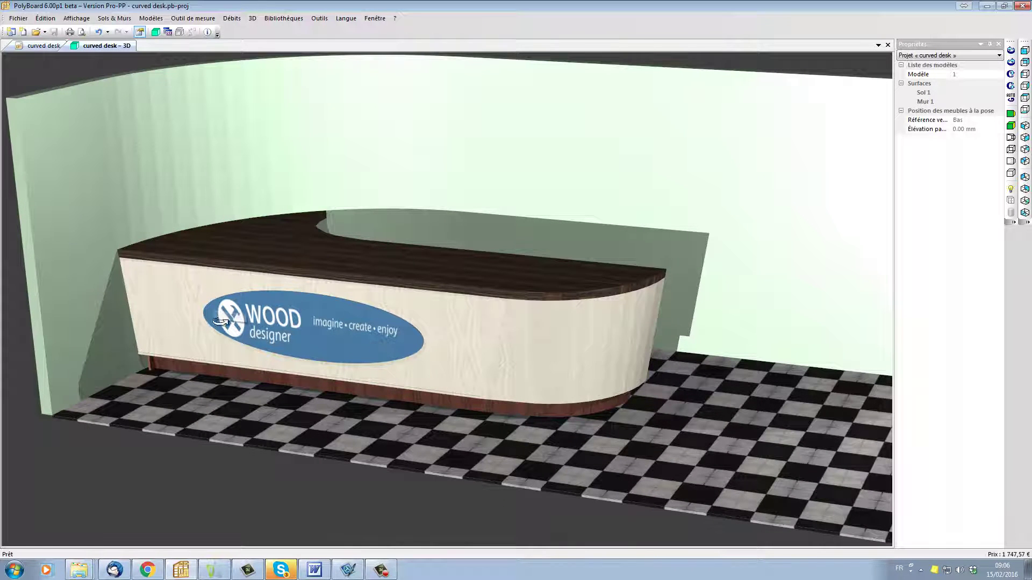
drag(510, 390, 429, 389)
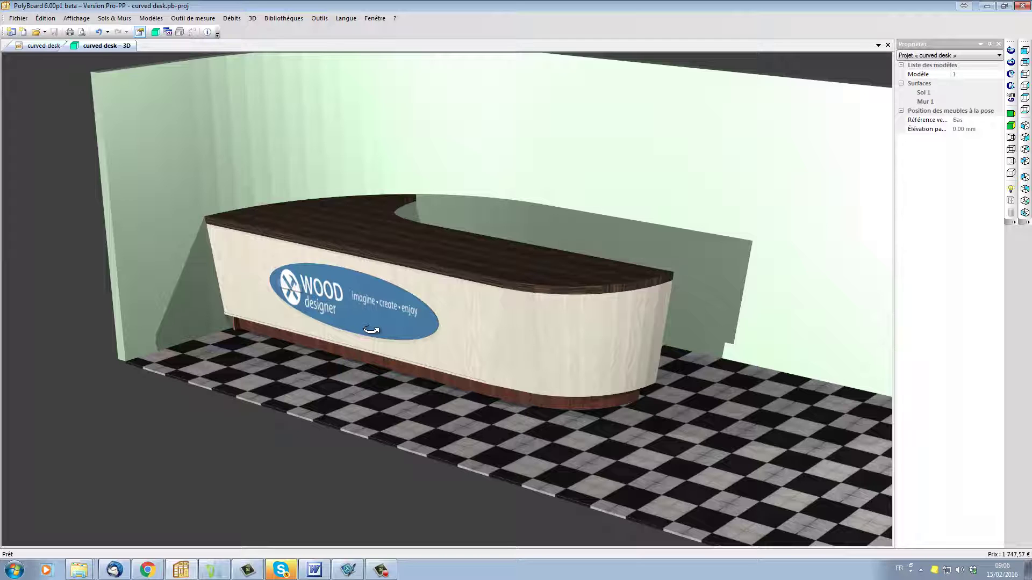
drag(379, 323, 396, 303)
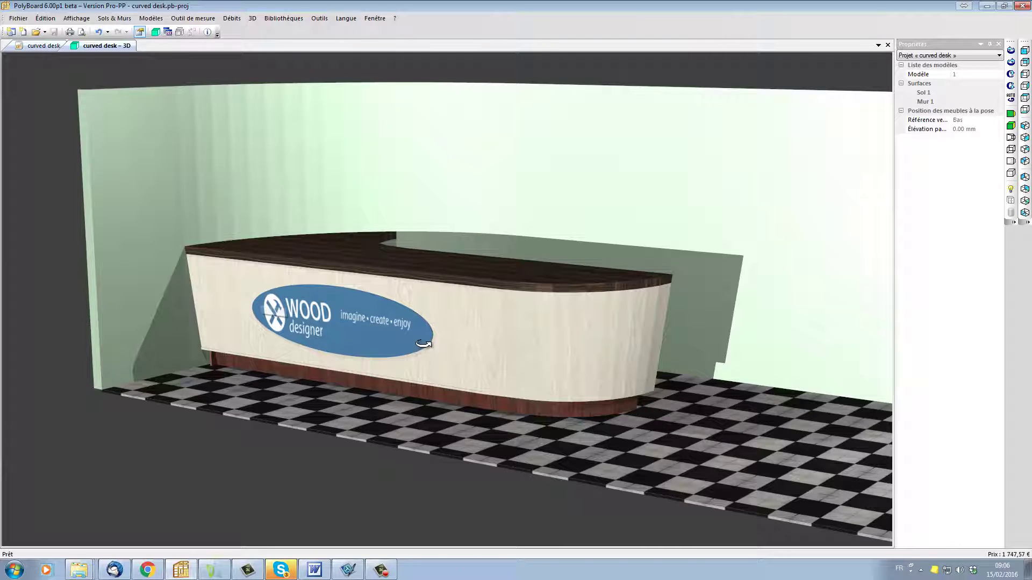
drag(438, 349, 439, 369)
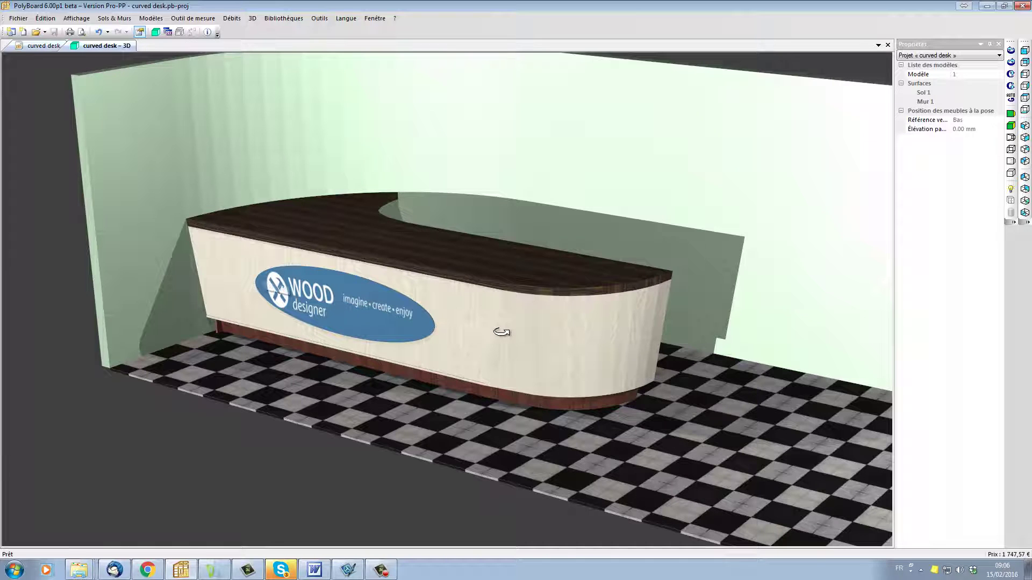
drag(472, 329, 521, 330)
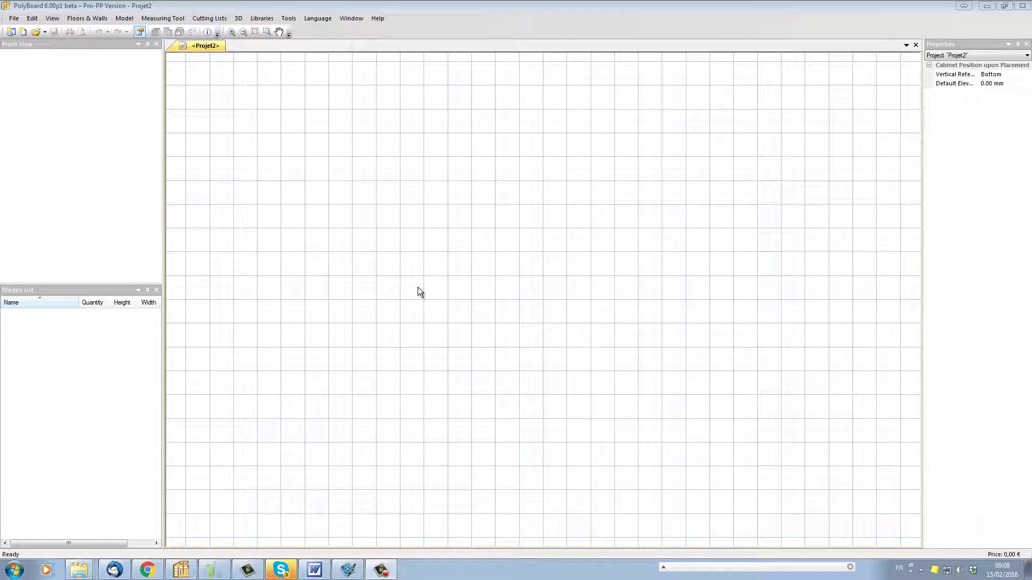
Start Import Floor in the new project and bring up plan010.dxf in DraftSight.
right_click(399, 231)
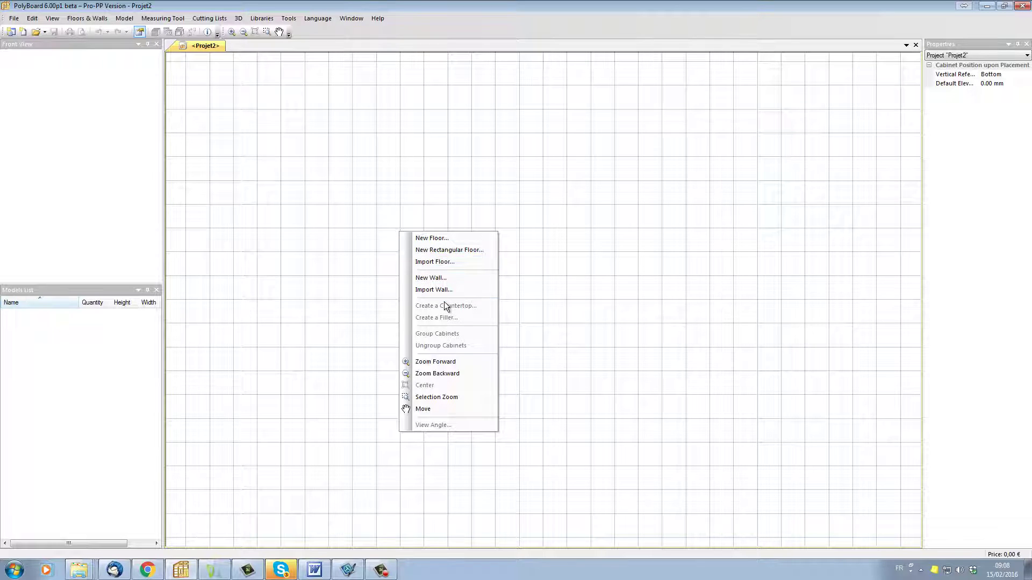
click(448, 263)
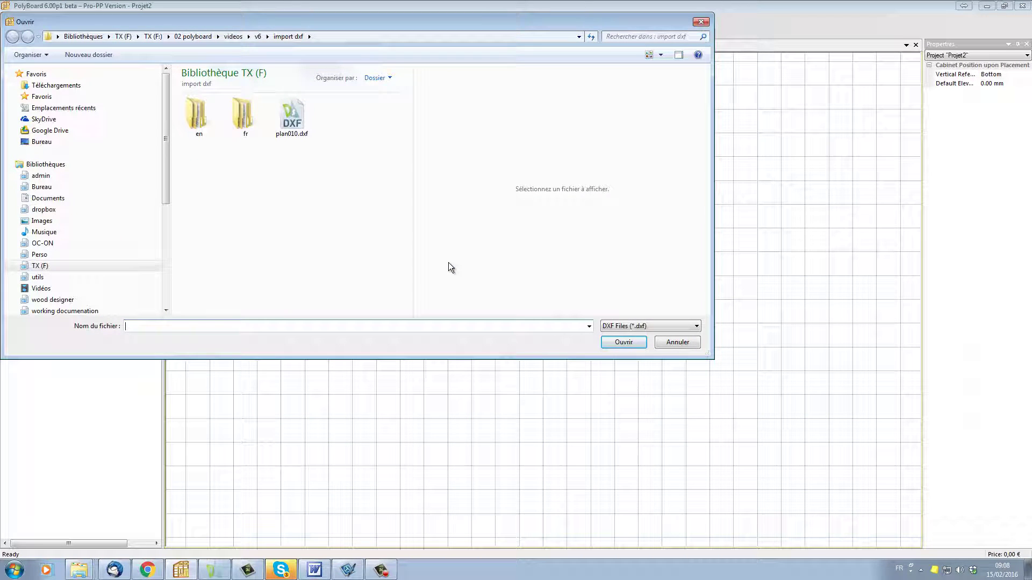
click(215, 571)
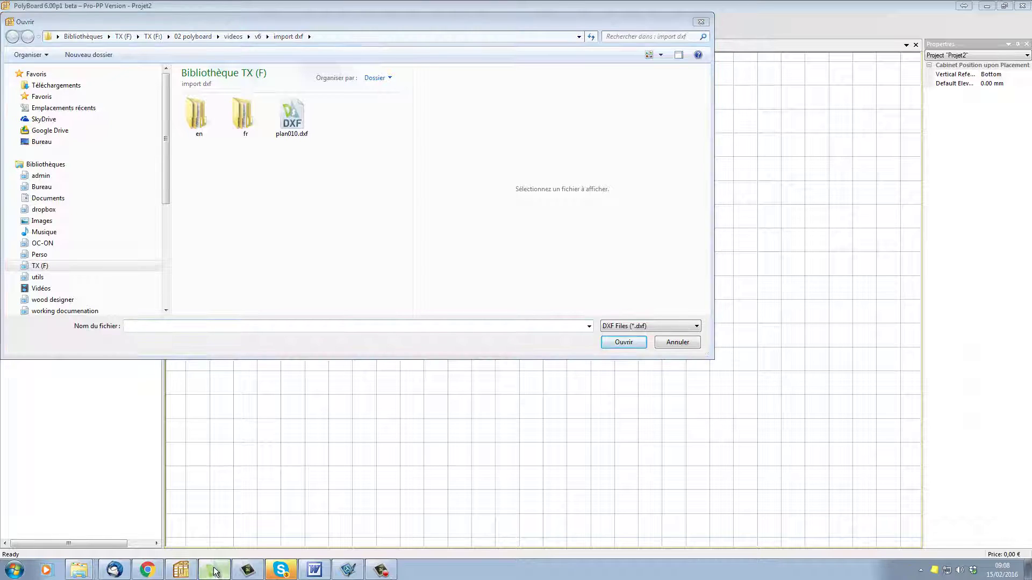
drag(326, 30, 327, 40)
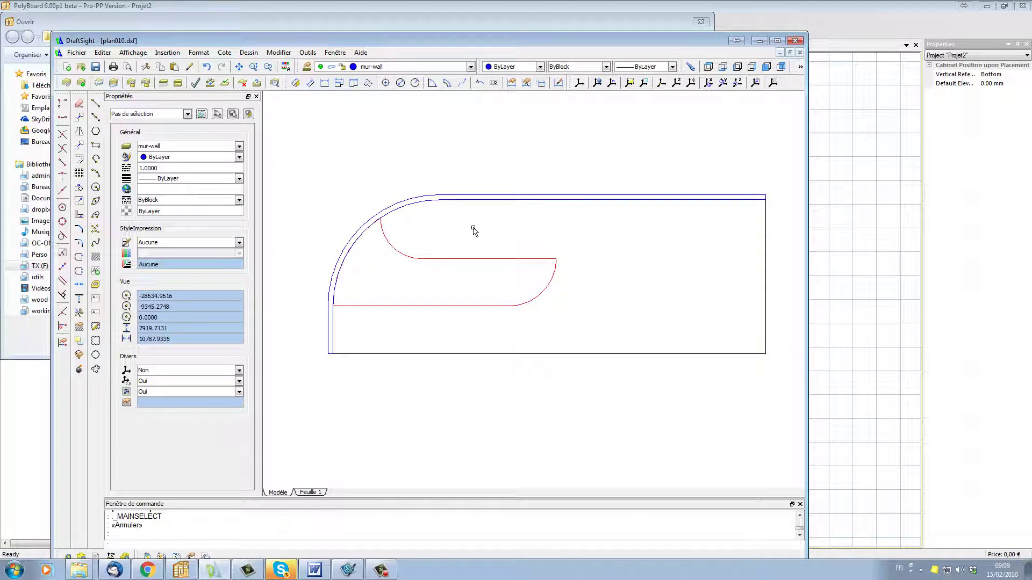
Confirm the floor, wall and cabinet polylines sit on sol-floor, mur-wall and meuble-cabinet, then move DraftSight aside.
click(568, 356)
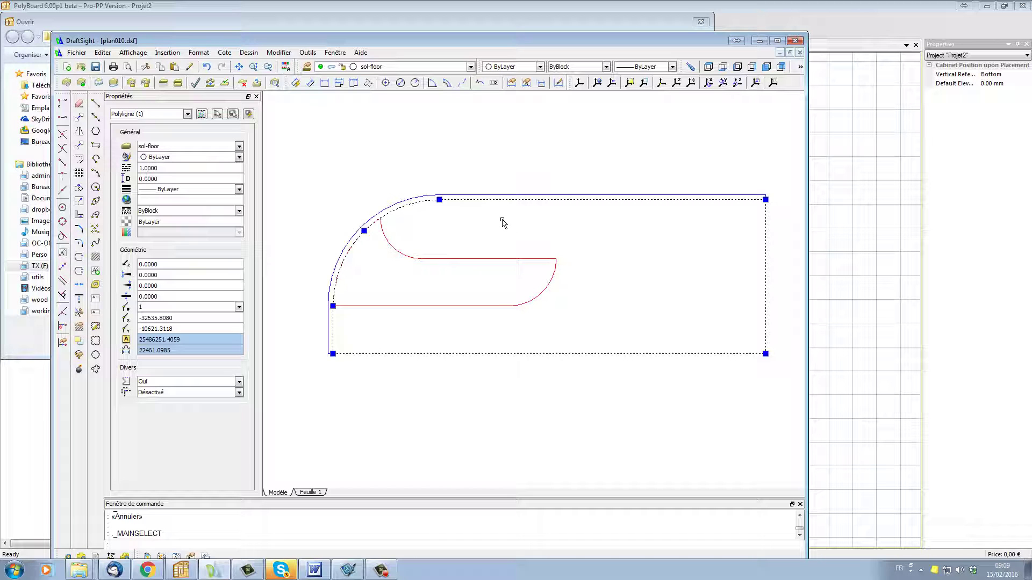
key(Escape)
click(499, 200)
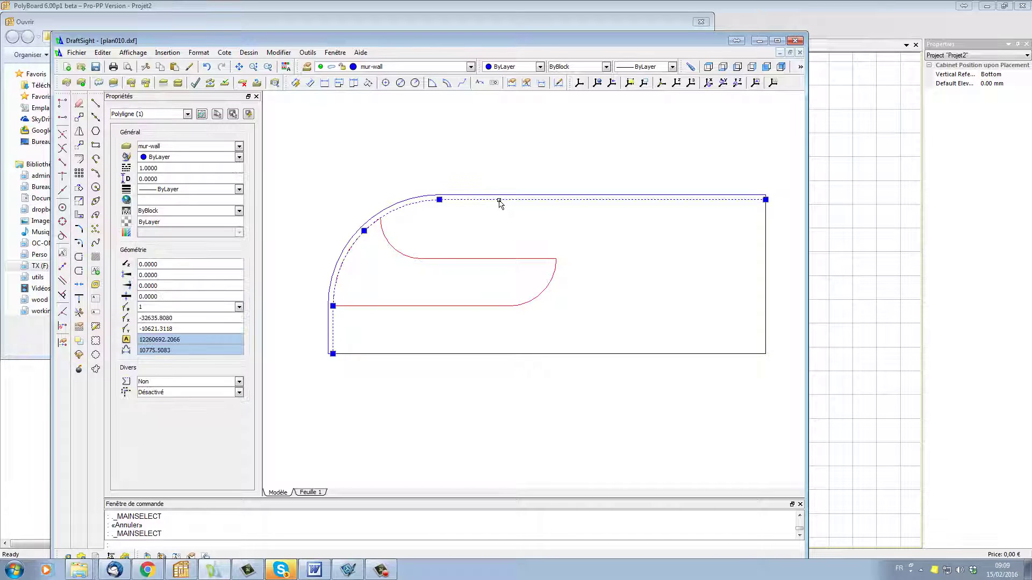
key(Escape)
click(500, 200)
key(Escape)
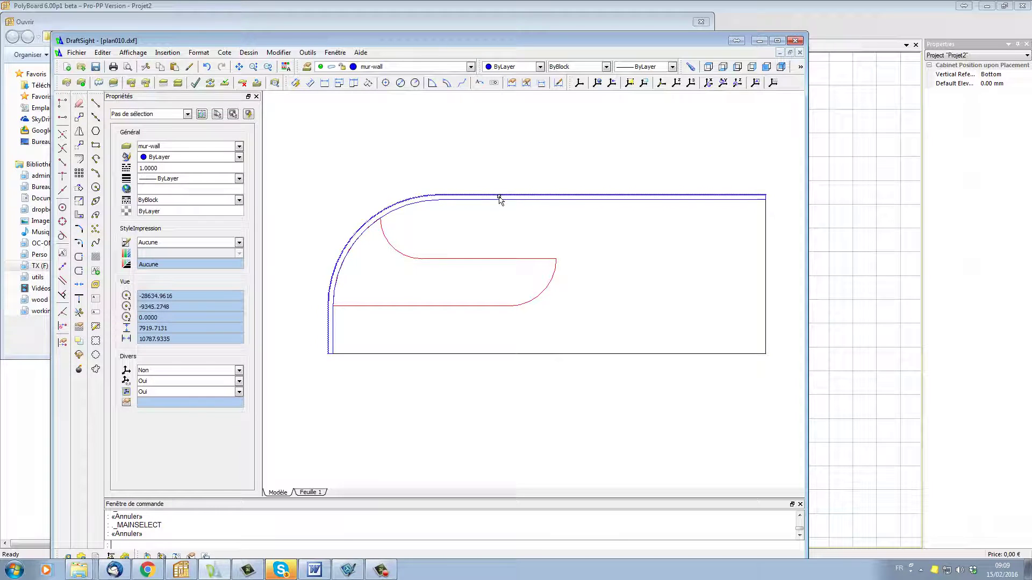
click(499, 258)
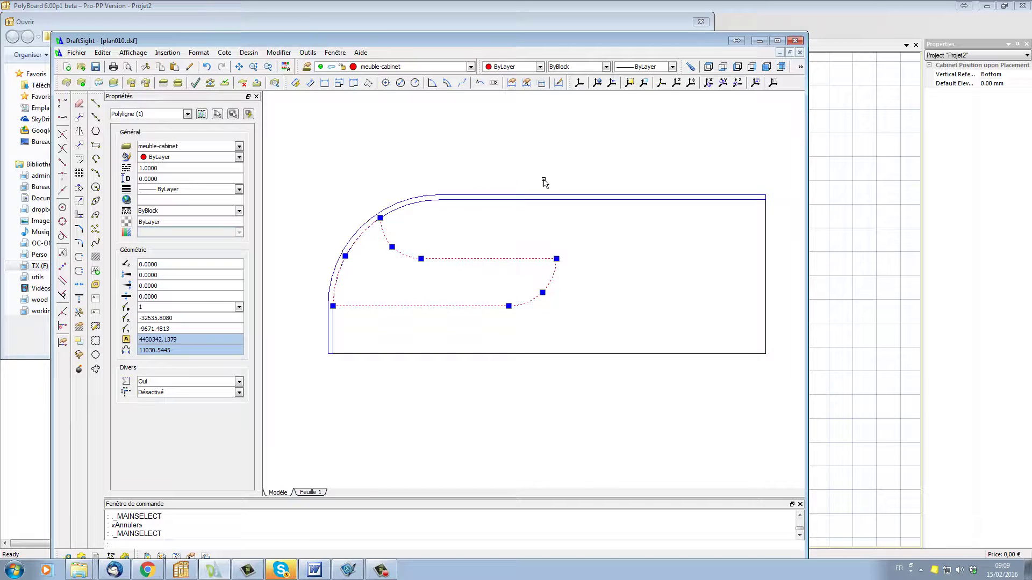
drag(538, 43, 5, 43)
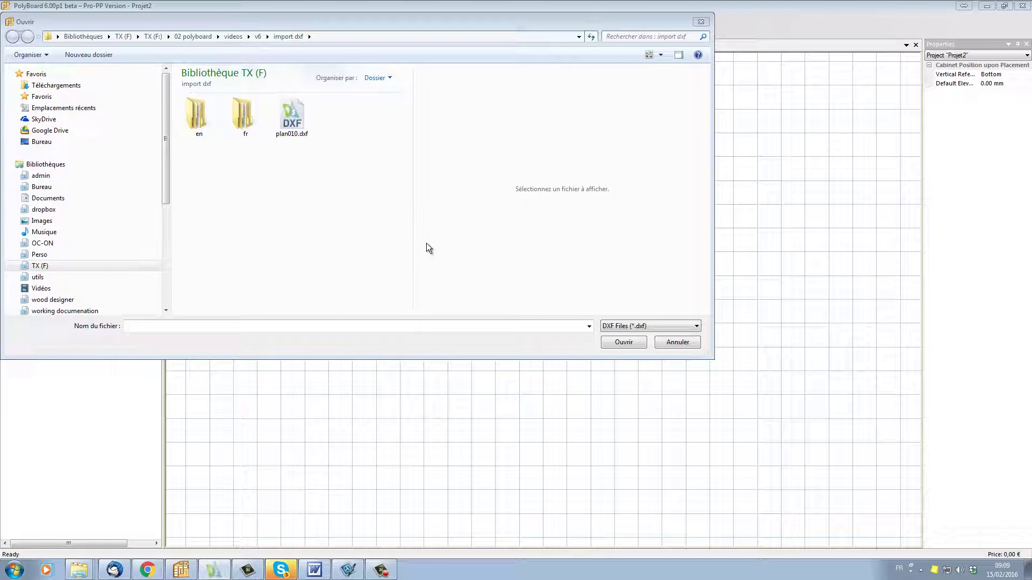
Import the sol-floor outline from plan010.dxf as Floor 1 and fit it in view.
double_click(292, 119)
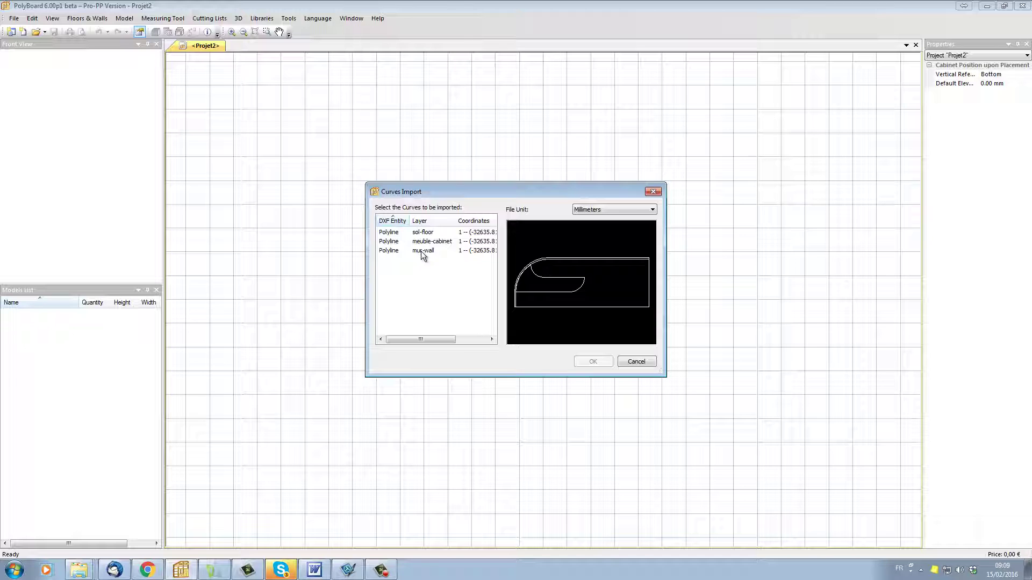
click(416, 232)
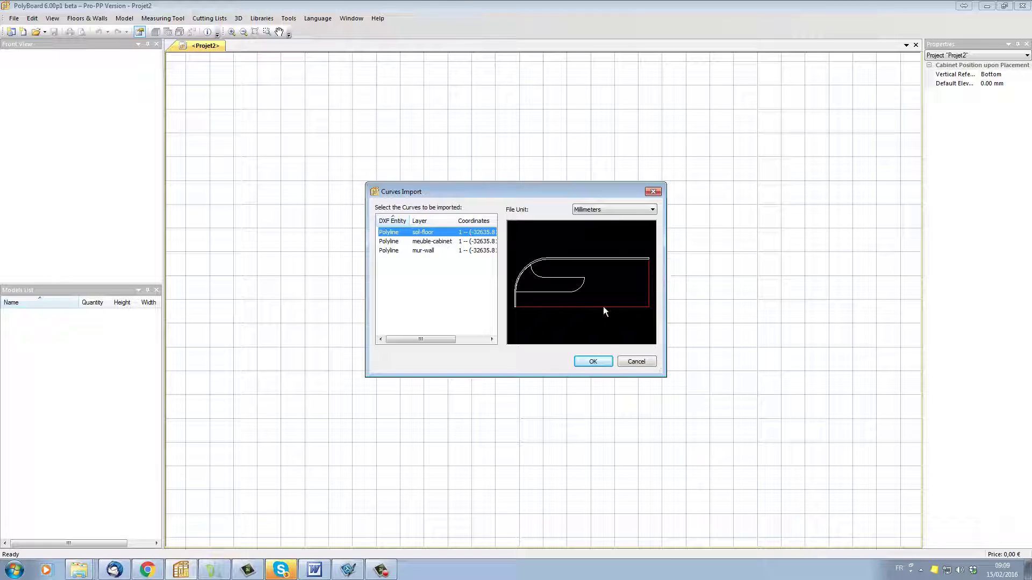
click(593, 362)
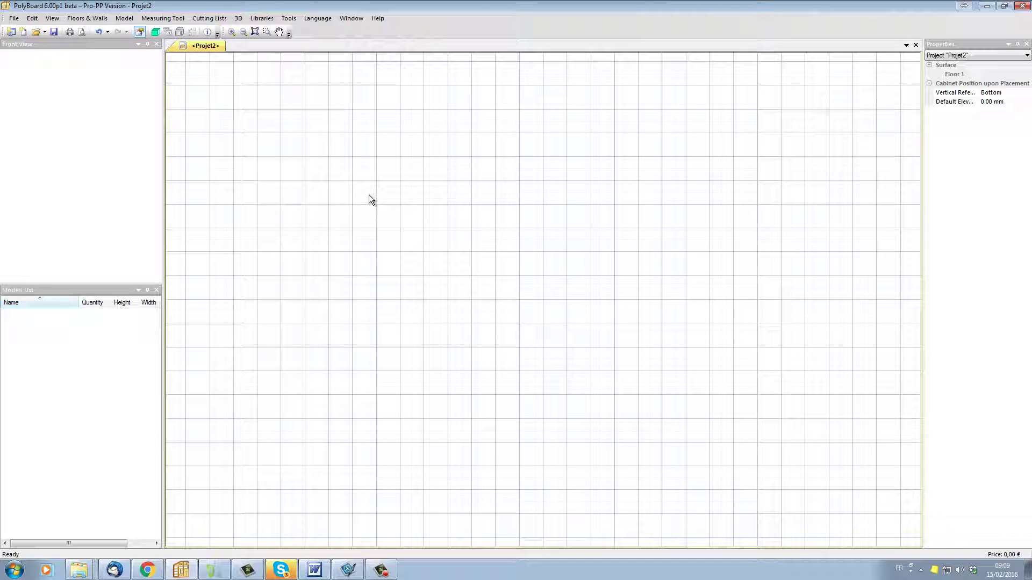
click(254, 34)
scroll(434, 268, down, 2)
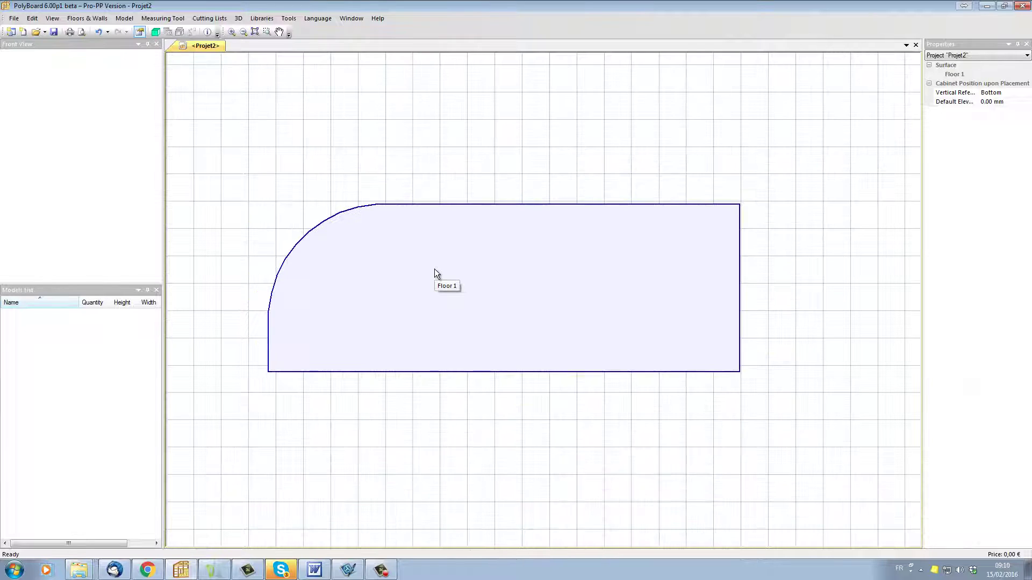
click(455, 214)
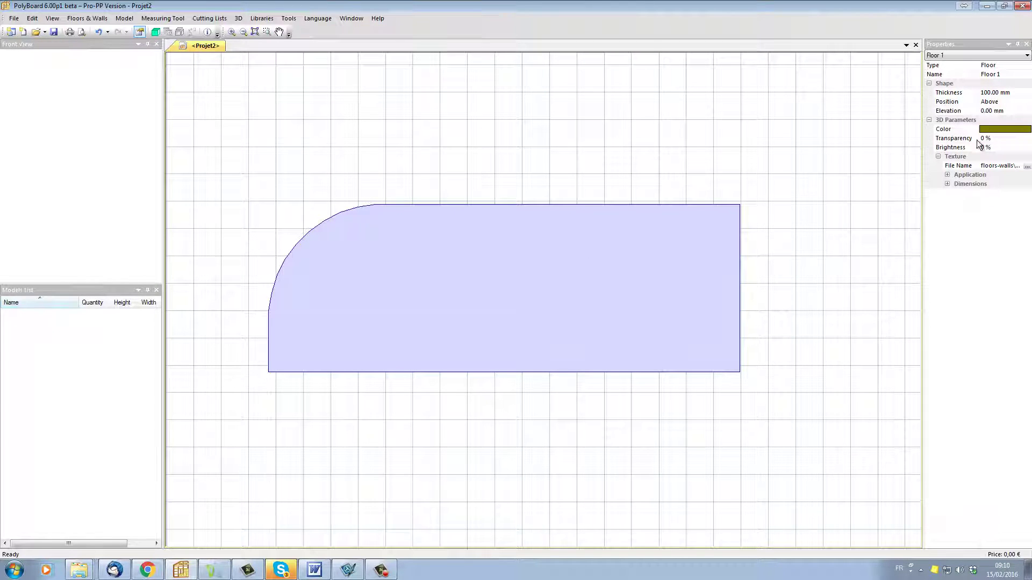
Inspect the rounded floor in the 3D view, then return to the 2D plan.
key(F3)
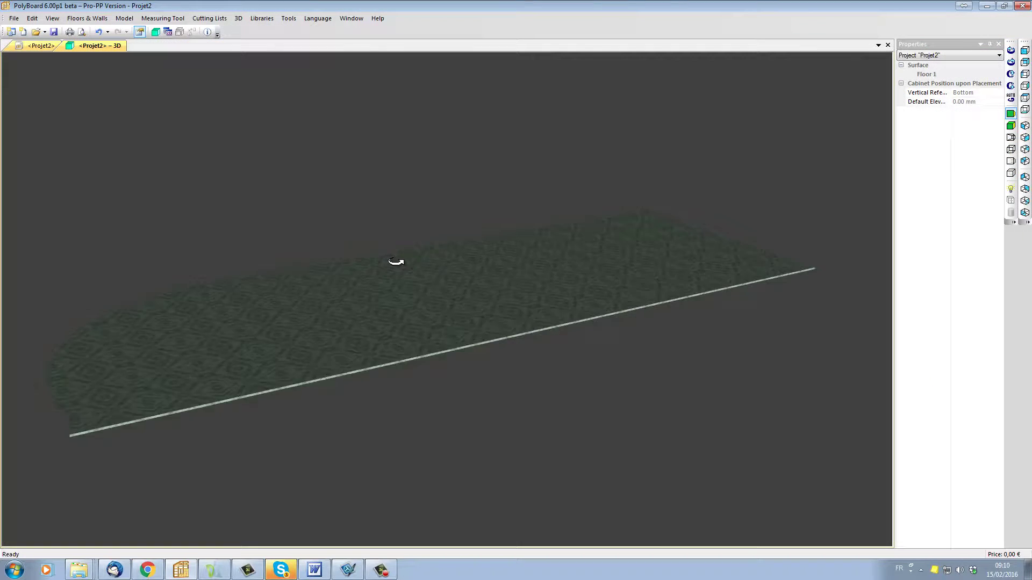
drag(396, 262, 334, 279)
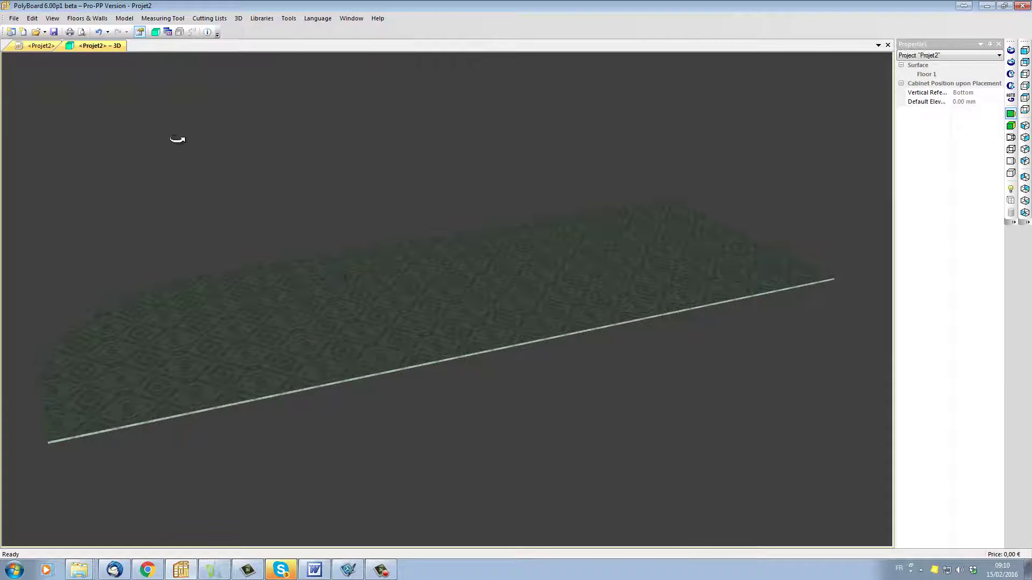
click(40, 45)
Import the first Polyline curve (mur-wall) from plan010.dxf as a curved Wall 1.
right_click(376, 108)
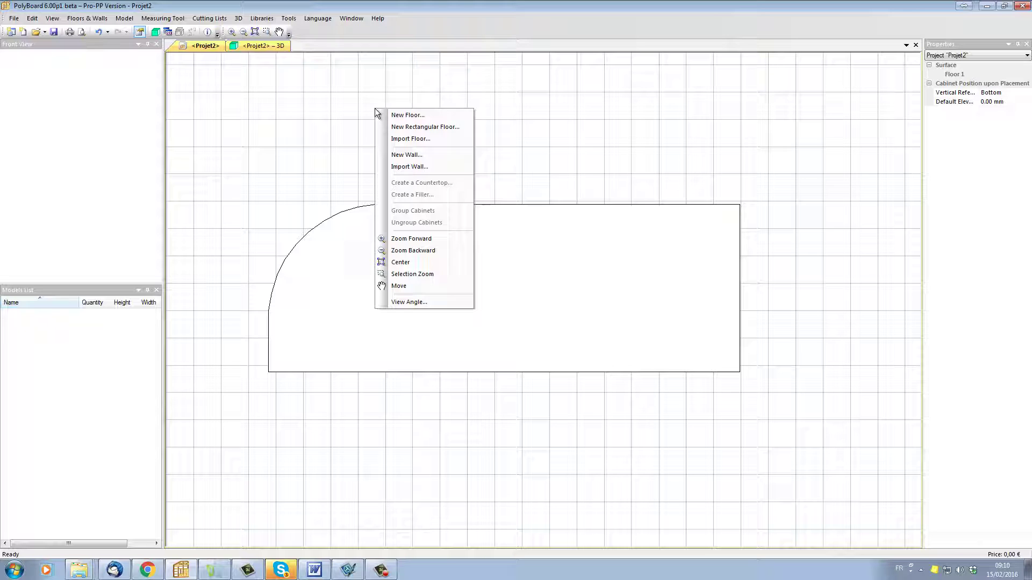
click(412, 166)
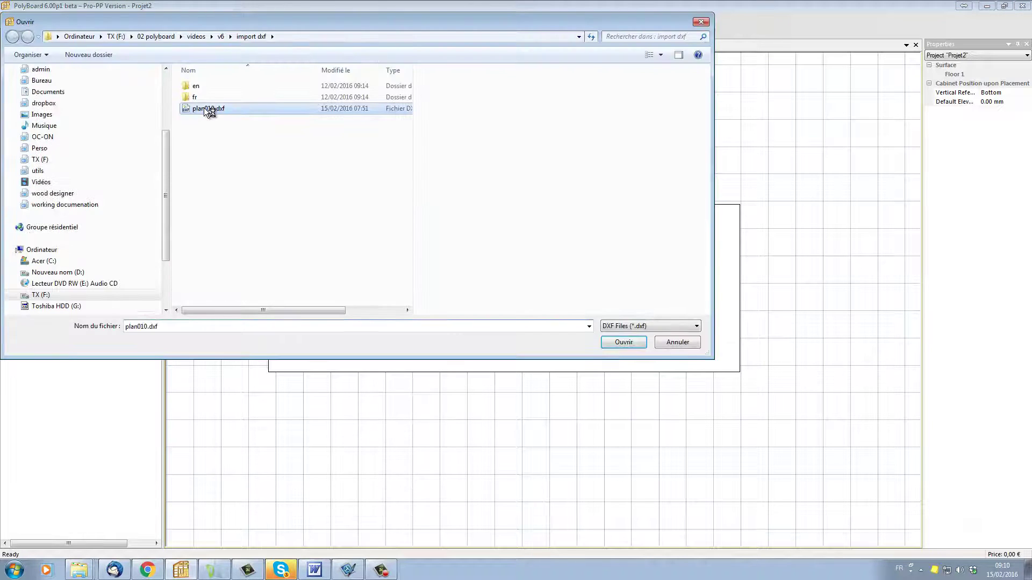
double_click(212, 110)
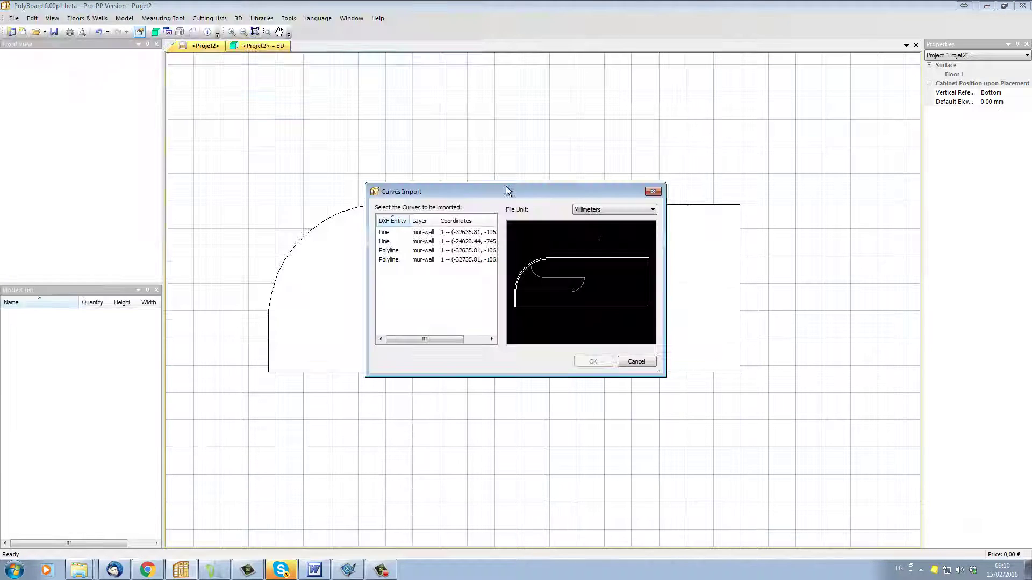
click(397, 242)
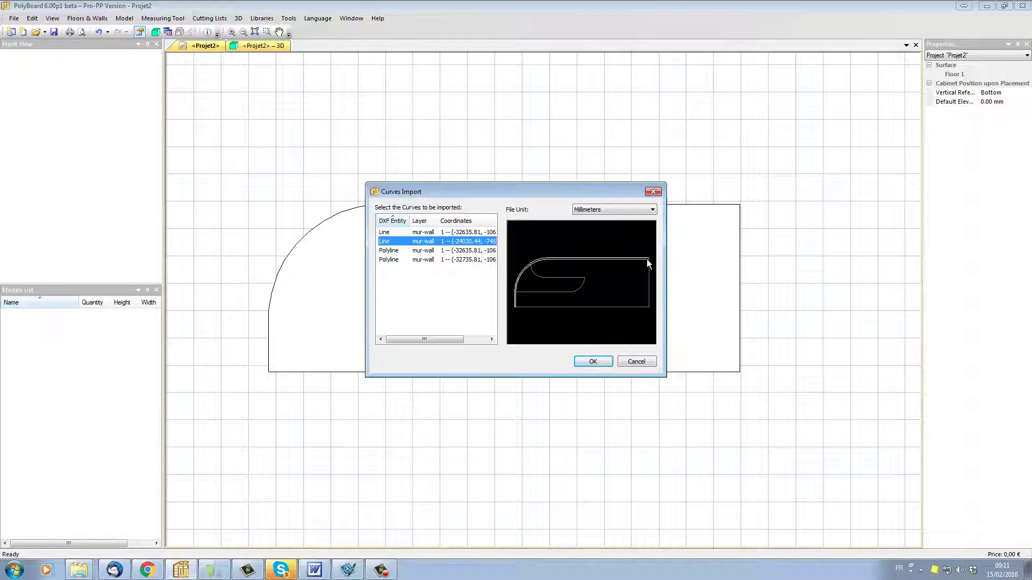
click(404, 250)
click(403, 259)
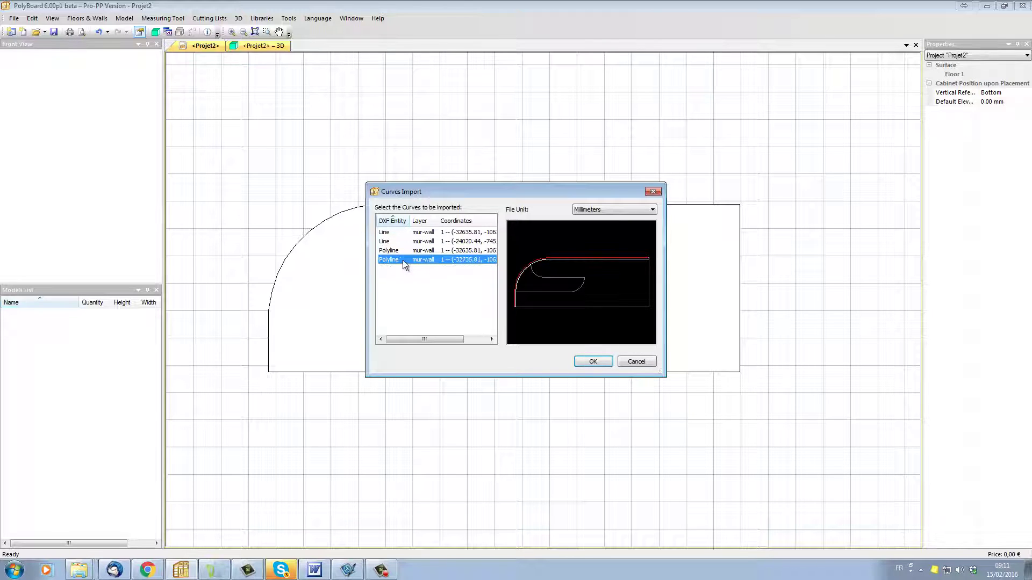
click(408, 250)
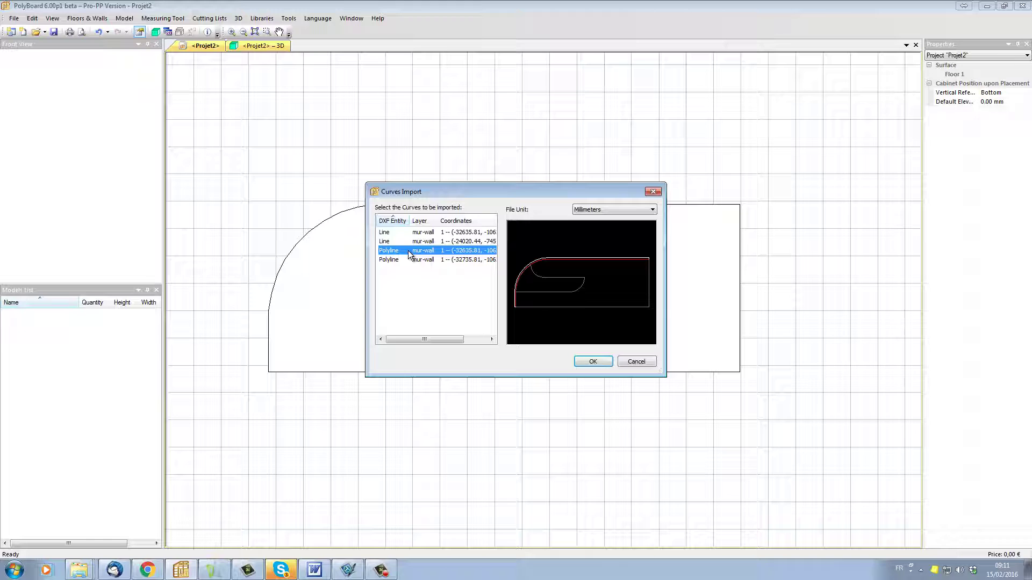
click(593, 362)
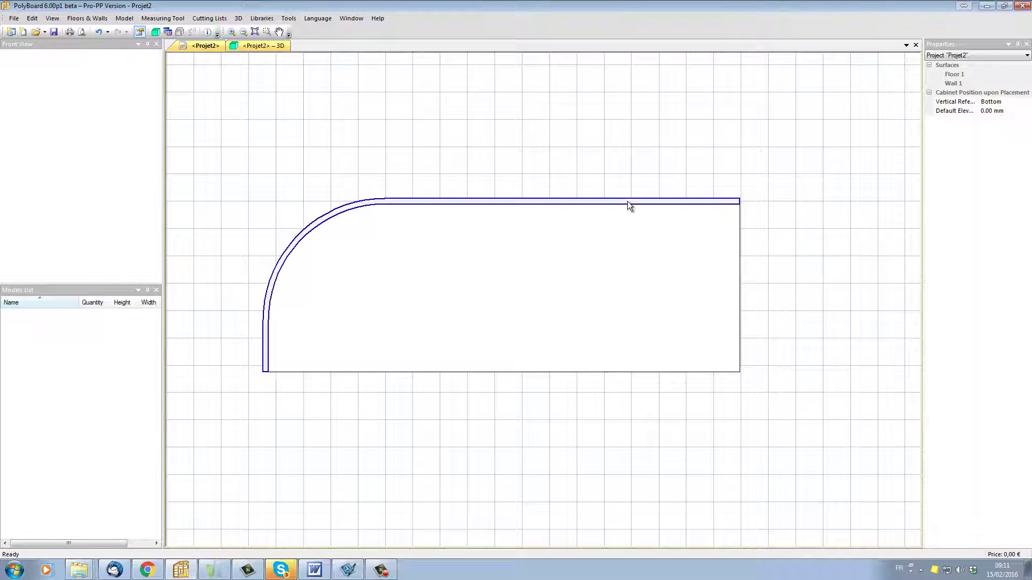
Make Wall 1 light green and clear its texture file name.
click(627, 201)
click(995, 136)
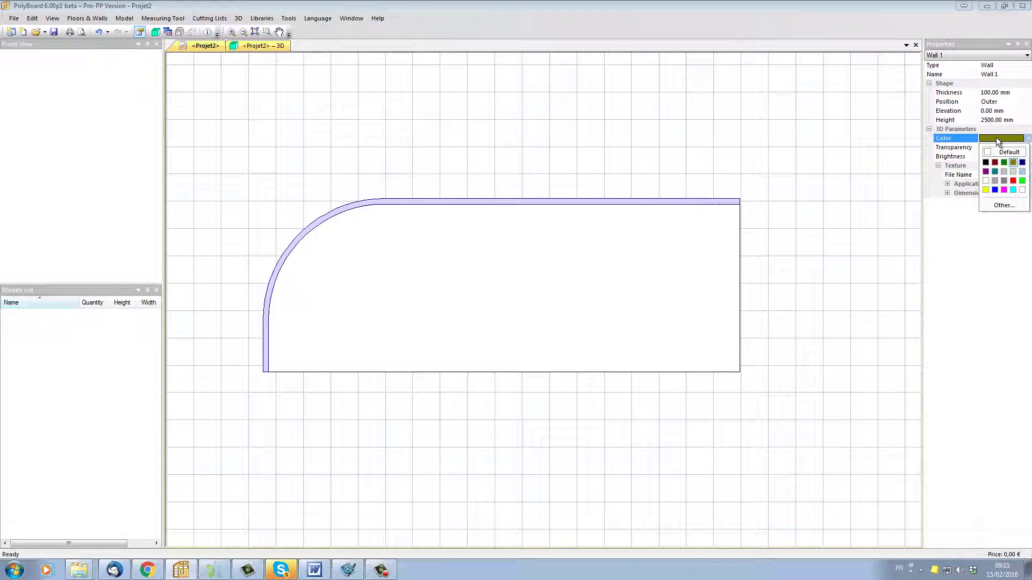
click(1011, 179)
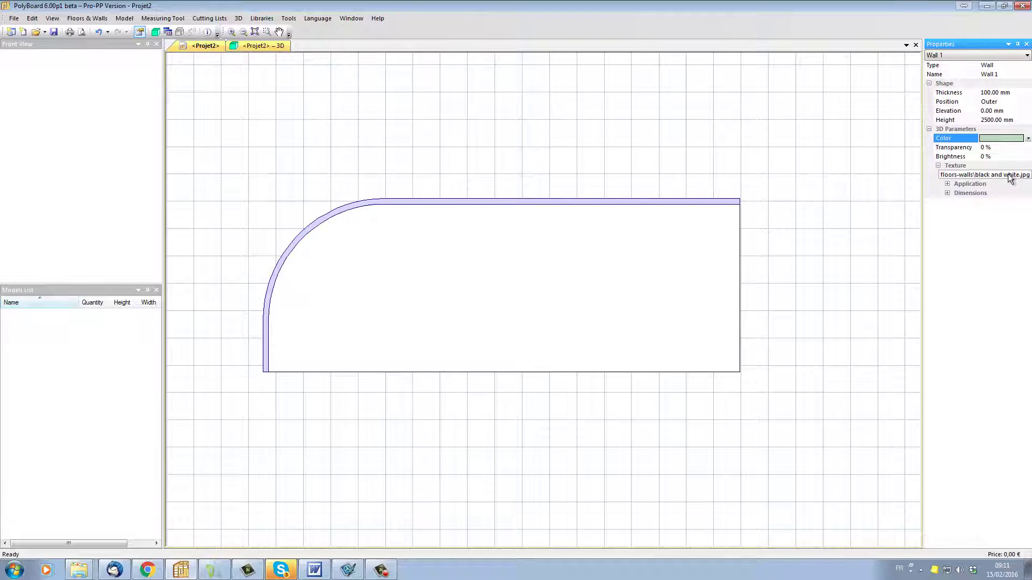
click(1010, 178)
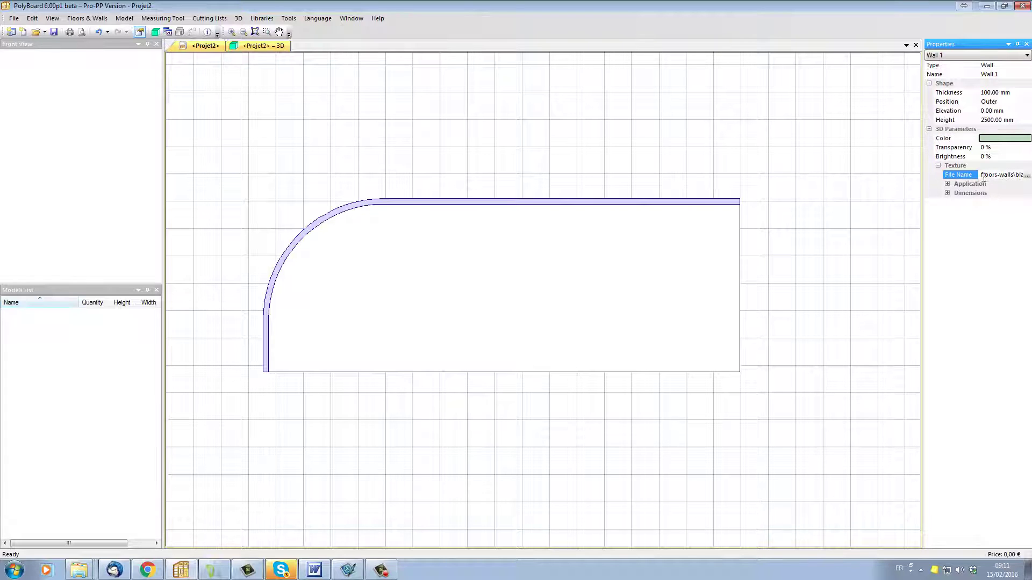
Check the green wall in the 3D room view, then return to the 2D plan.
click(249, 46)
drag(451, 311, 272, 327)
scroll(265, 314, down, 2)
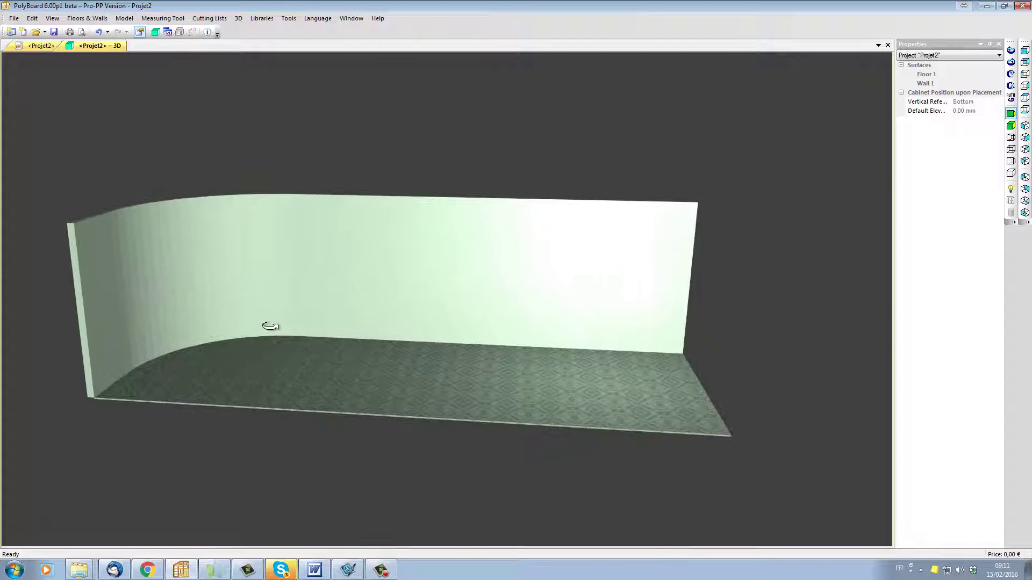
click(35, 46)
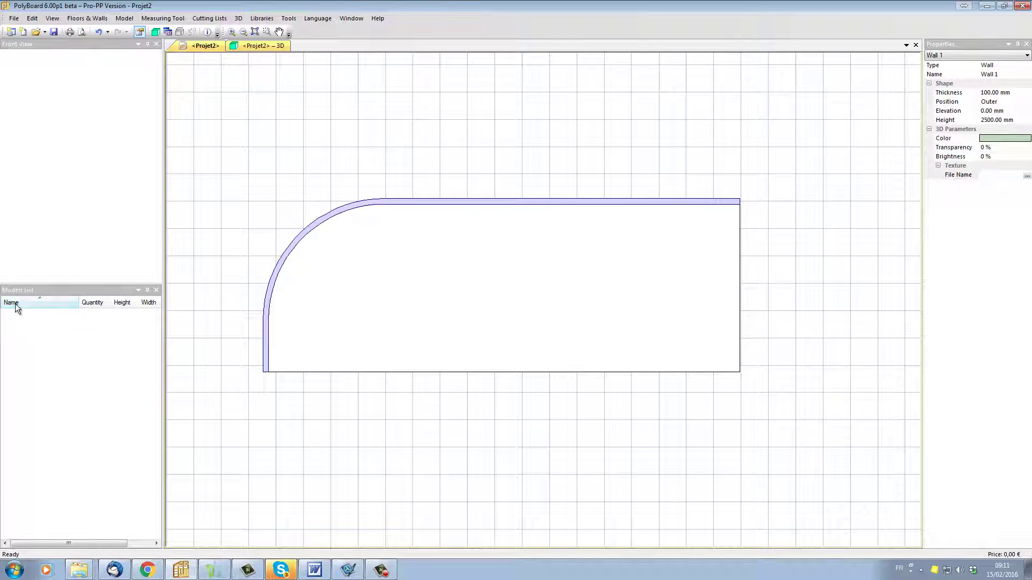
Create a new Free Shape cabinet with its outline imported from the meuble-cabinet polyline in plan010.dxf.
right_click(50, 328)
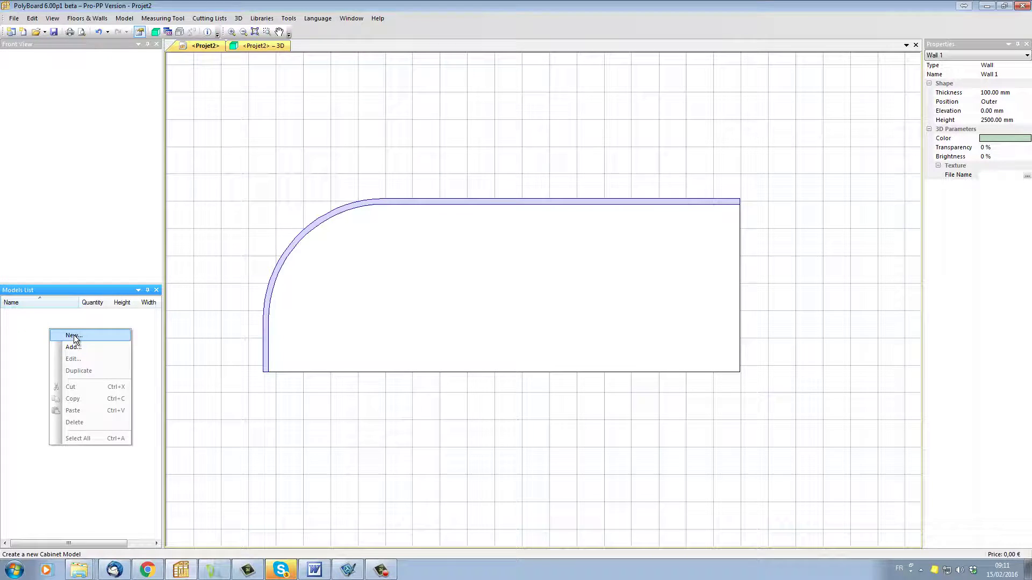
click(73, 335)
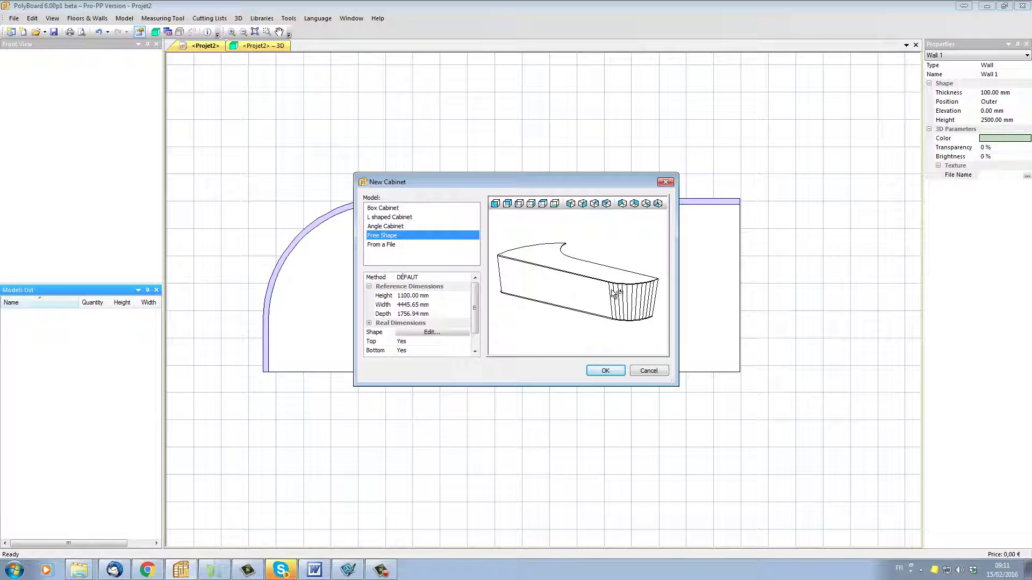
click(437, 330)
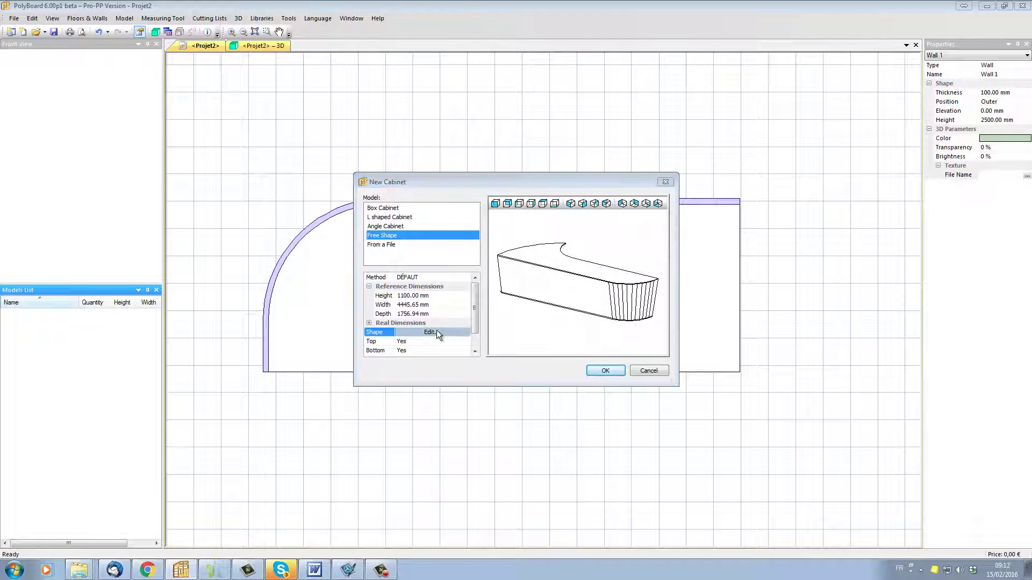
click(482, 162)
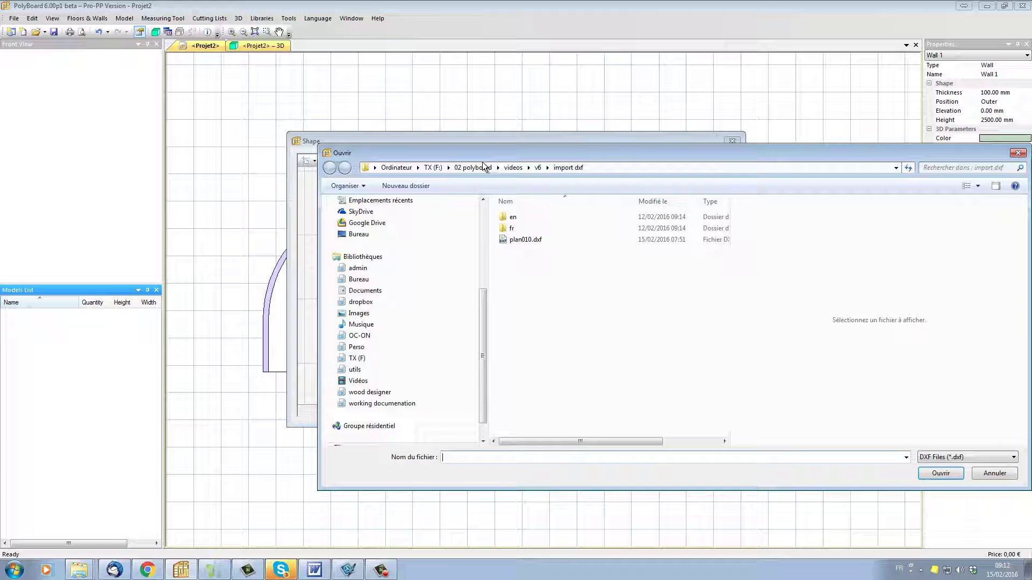
click(508, 239)
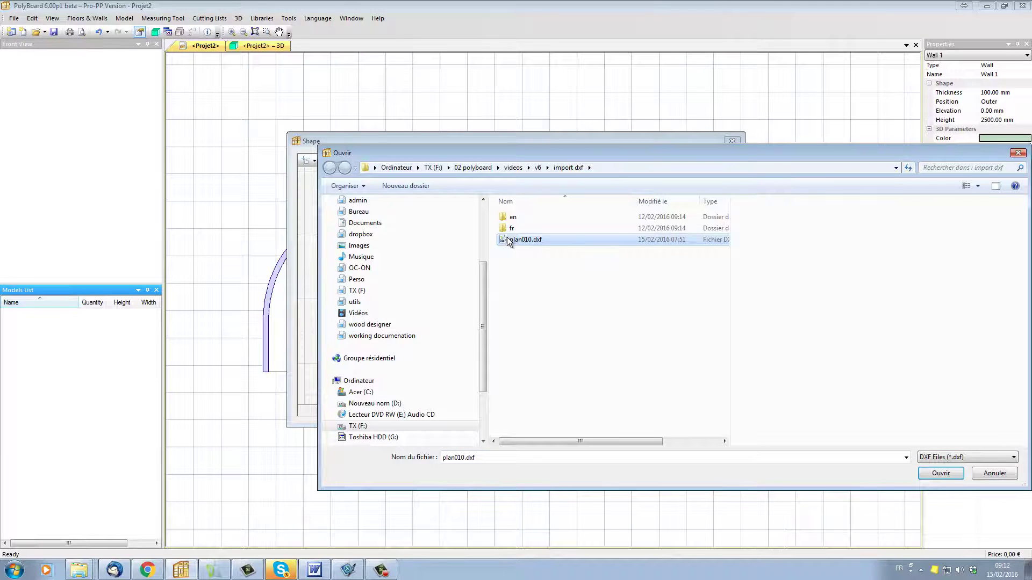
double_click(507, 239)
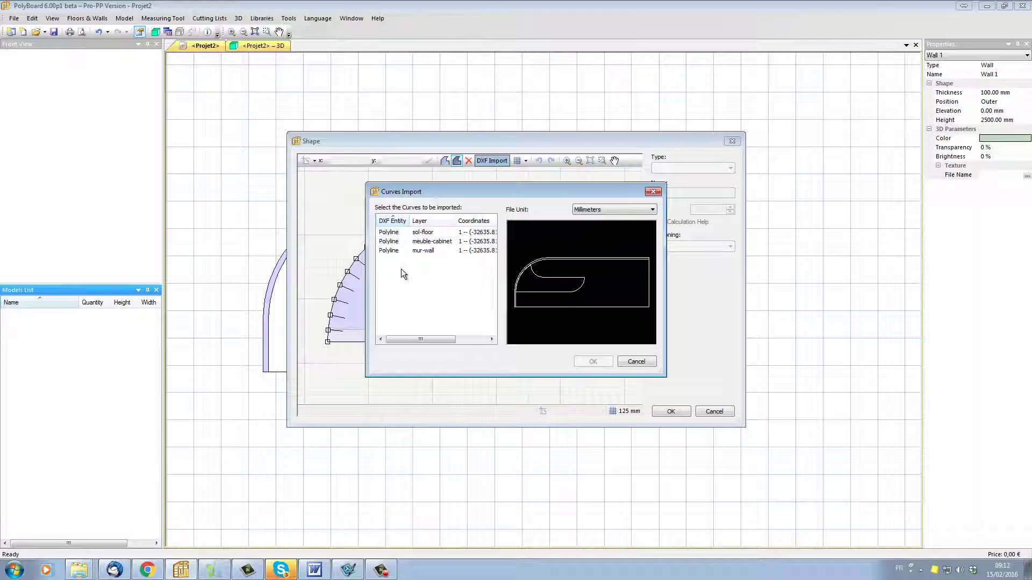
click(393, 245)
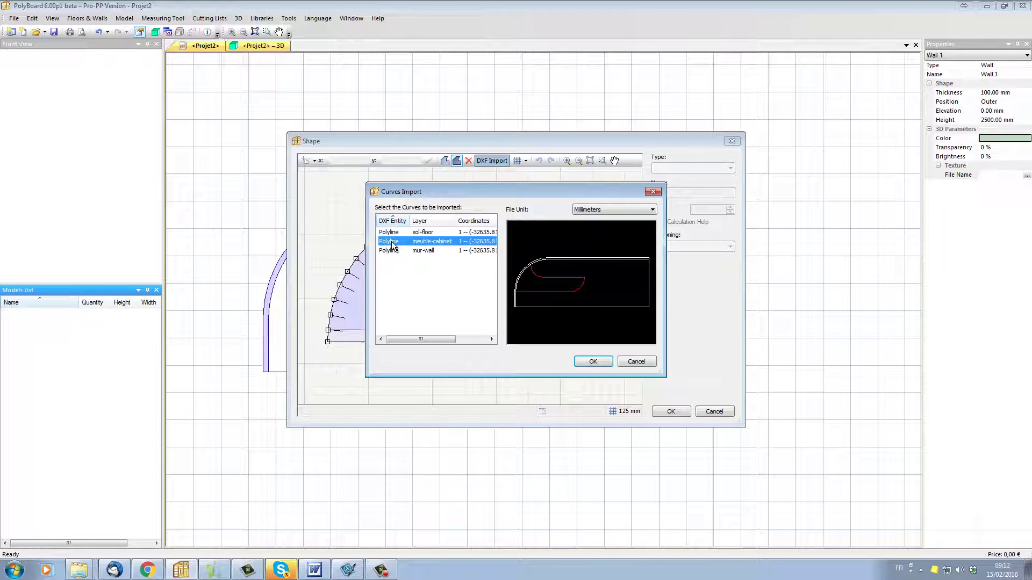
click(602, 360)
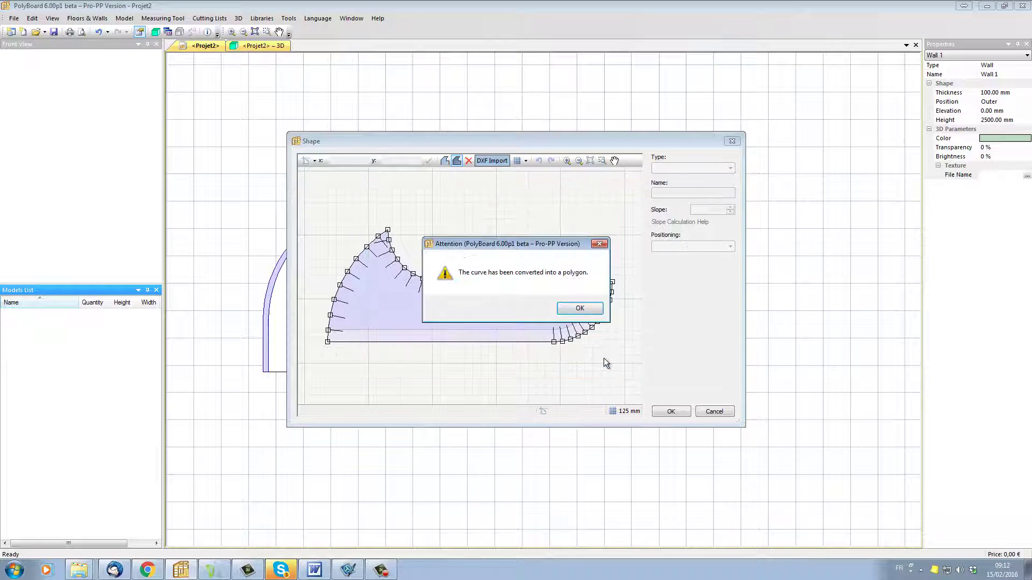
Accept the curve-to-polygon conversion notice and deselect the outline's top edge.
click(588, 311)
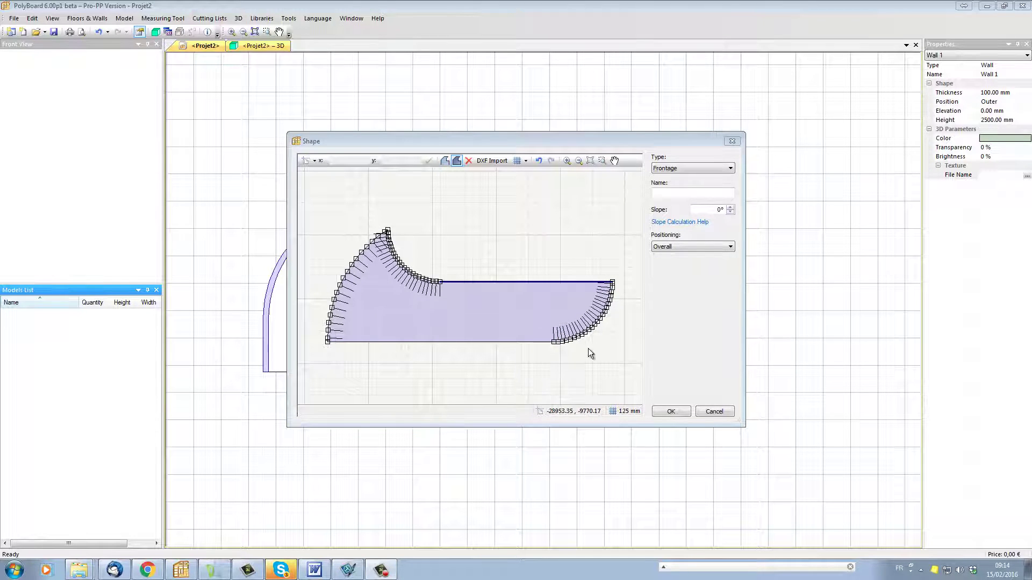
click(617, 327)
scroll(616, 324, up, 3)
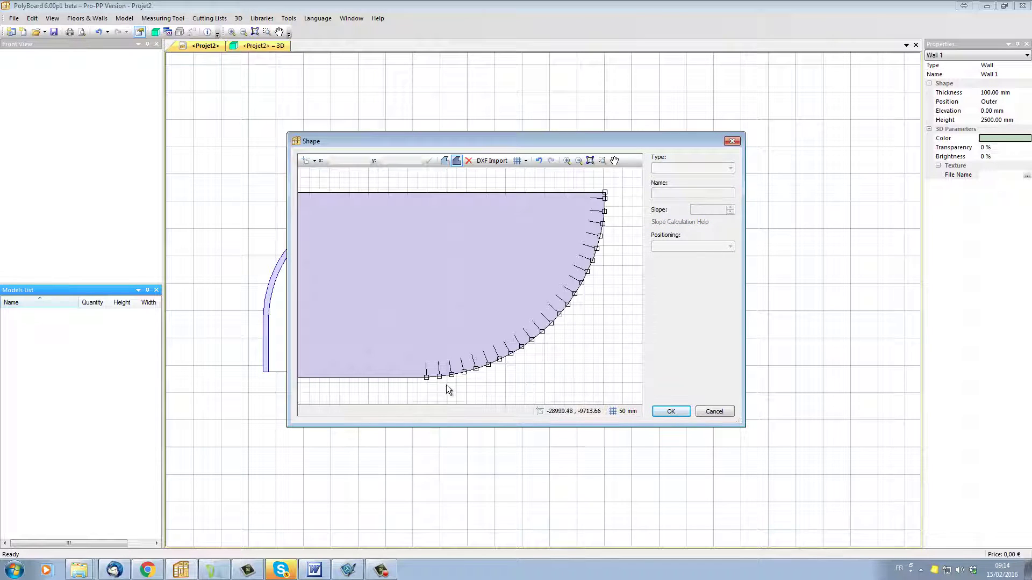
Delete the surplus vertices along the right arc up to the top of the curved end.
click(440, 376)
click(464, 372)
click(489, 366)
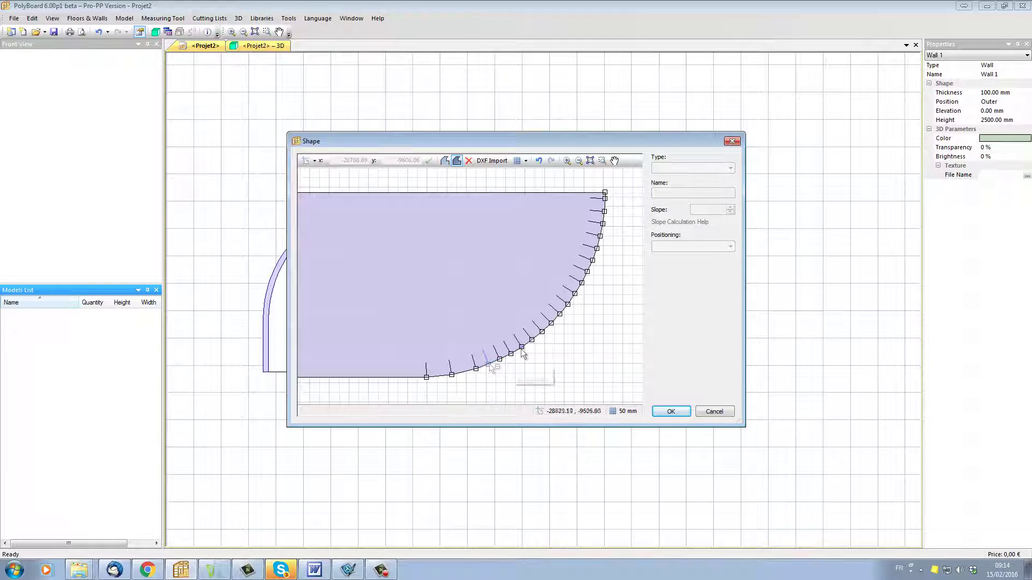
click(511, 353)
click(532, 340)
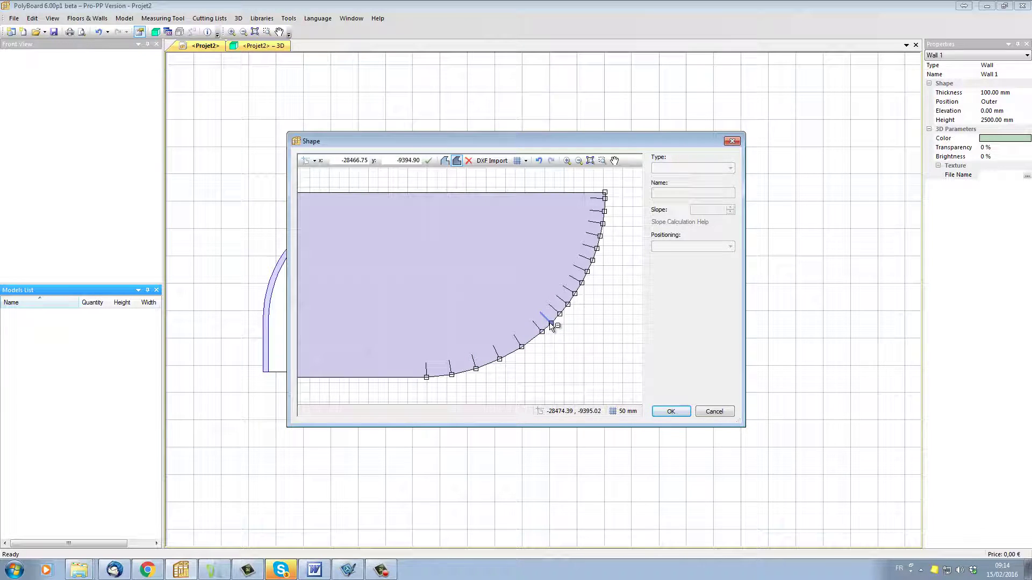
click(551, 323)
click(567, 305)
click(582, 284)
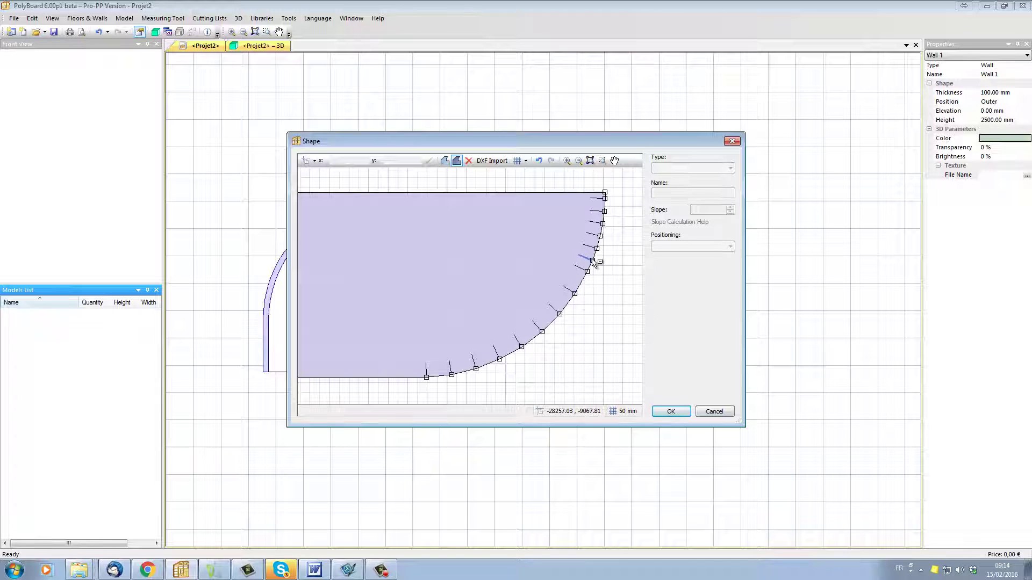
click(592, 260)
click(601, 240)
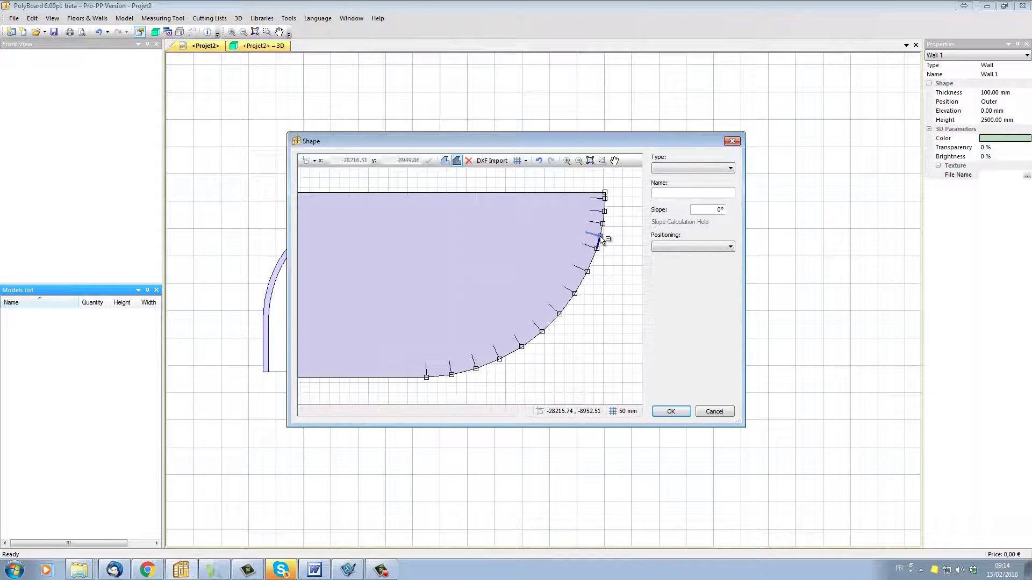
click(600, 237)
click(604, 212)
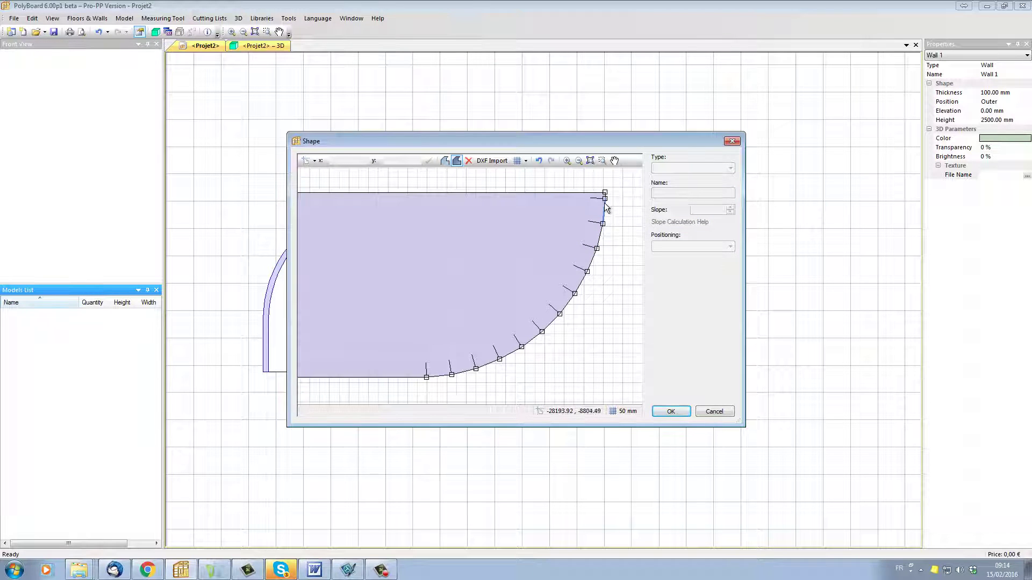
click(606, 206)
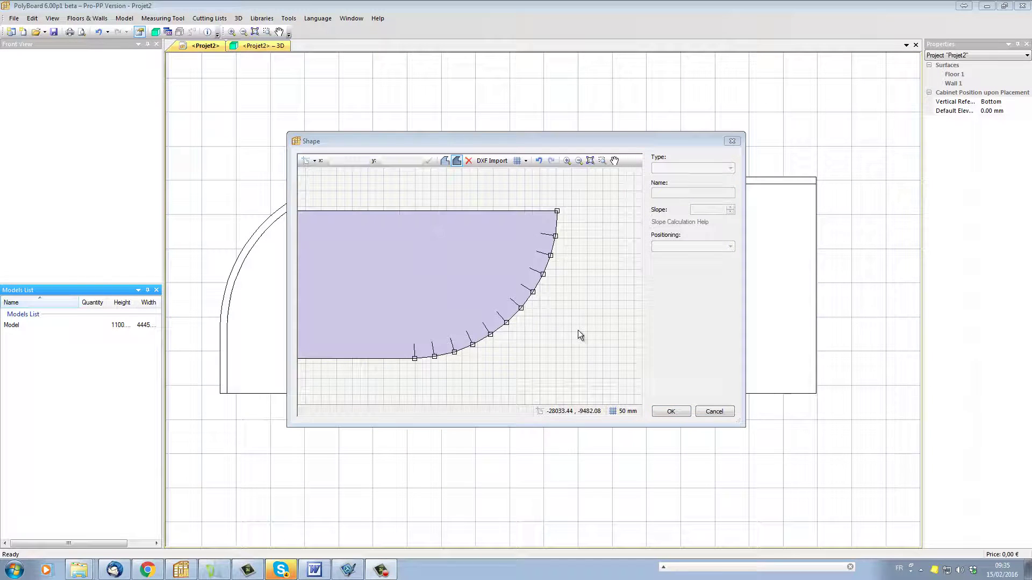
Set the outline's straight top edge to type Frontage.
click(425, 212)
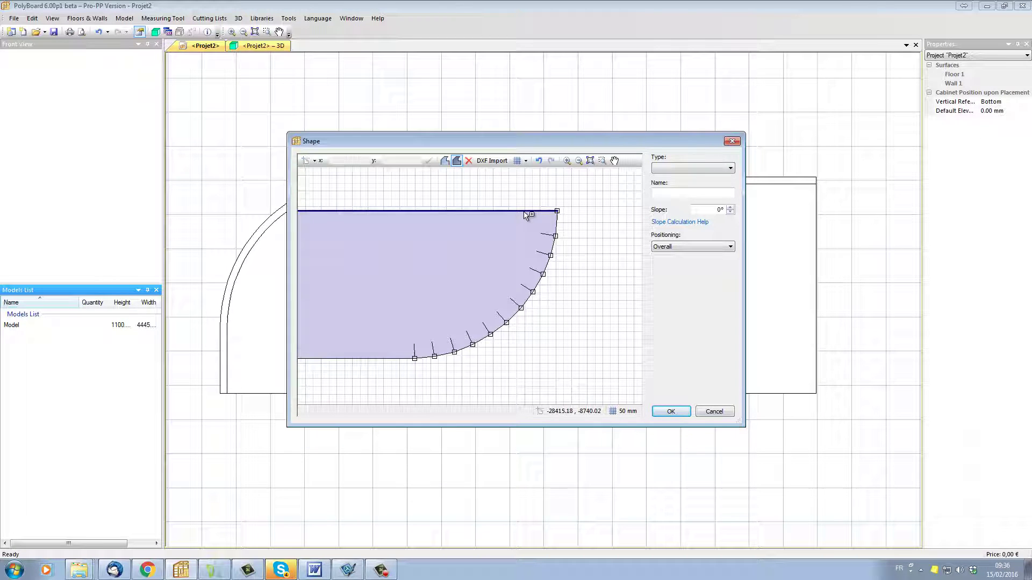
click(720, 168)
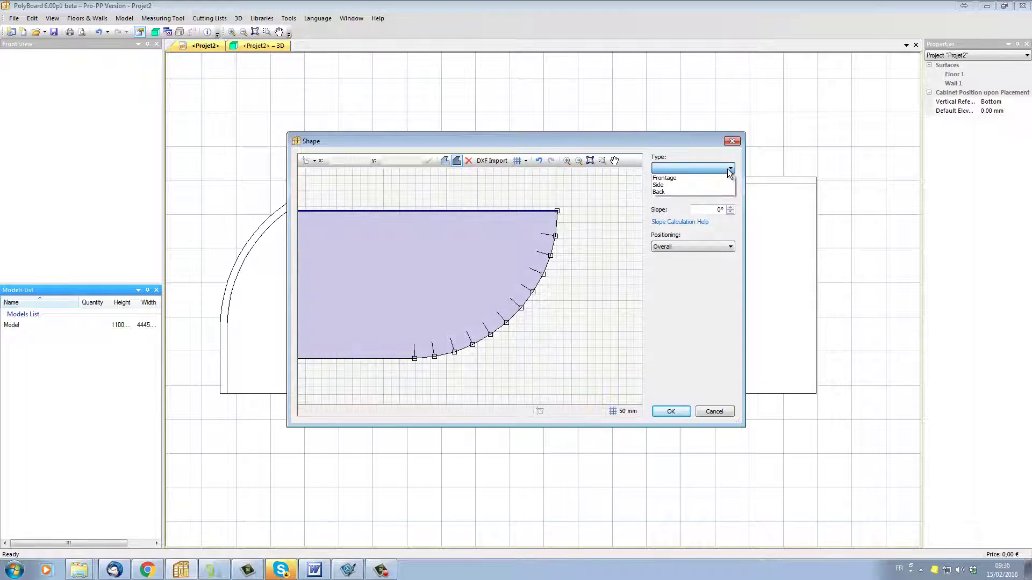
click(709, 178)
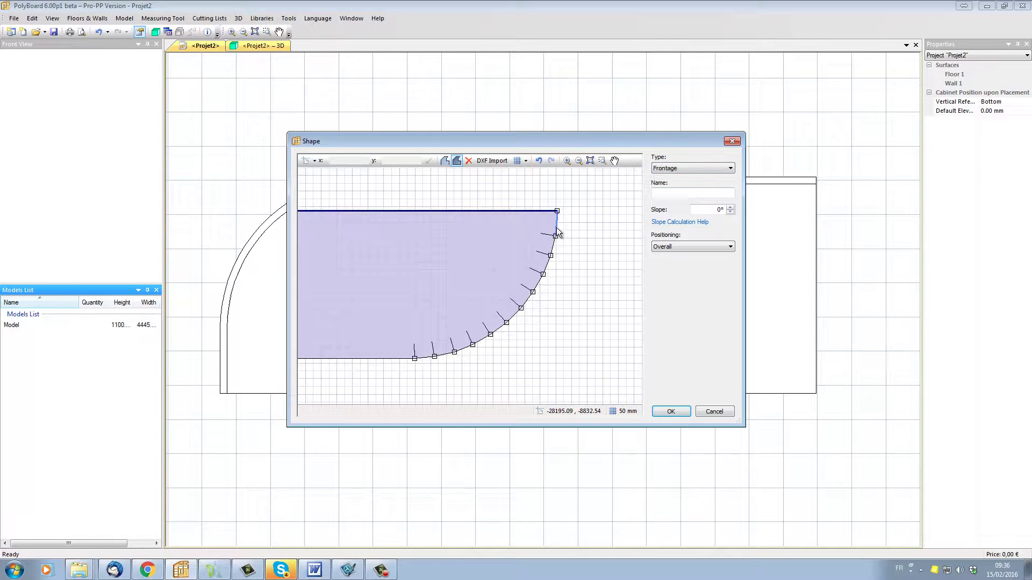
Set the curved arc edges and bottom edge to type Back.
mouse_move(559, 252)
mouse_down()
mouse_move(526, 304)
mouse_move(482, 341)
mouse_move(399, 359)
mouse_up()
click(675, 169)
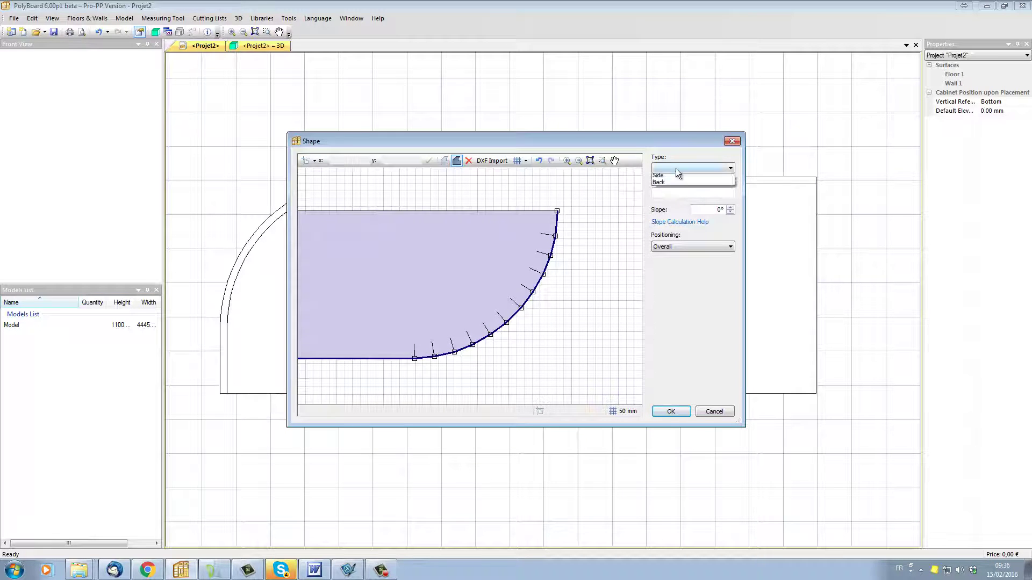
click(685, 192)
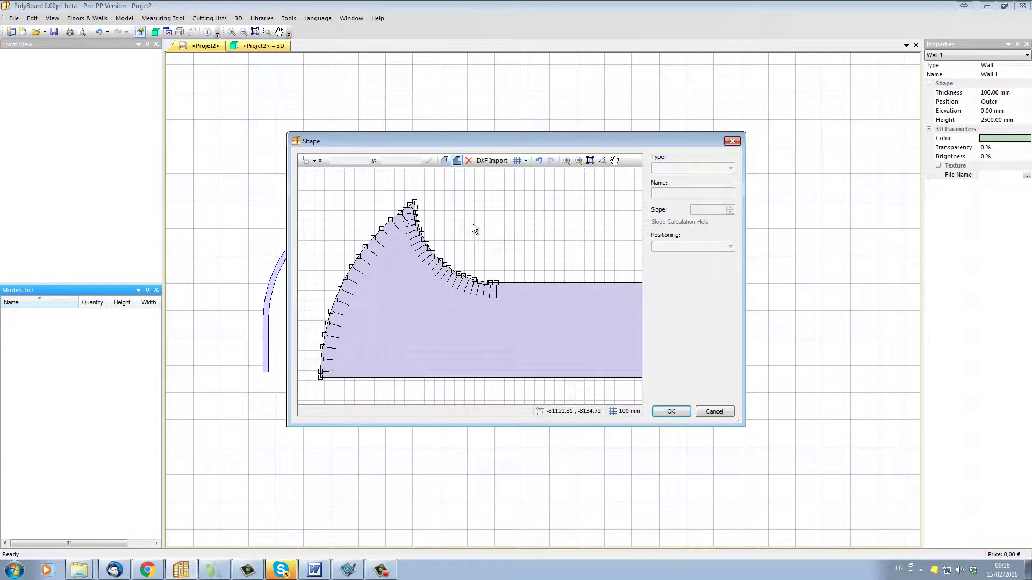
Zoom in on the outline and drag its bottom-left vertex upward.
middle_drag(472, 226, 516, 210)
scroll(521, 213, up, 1)
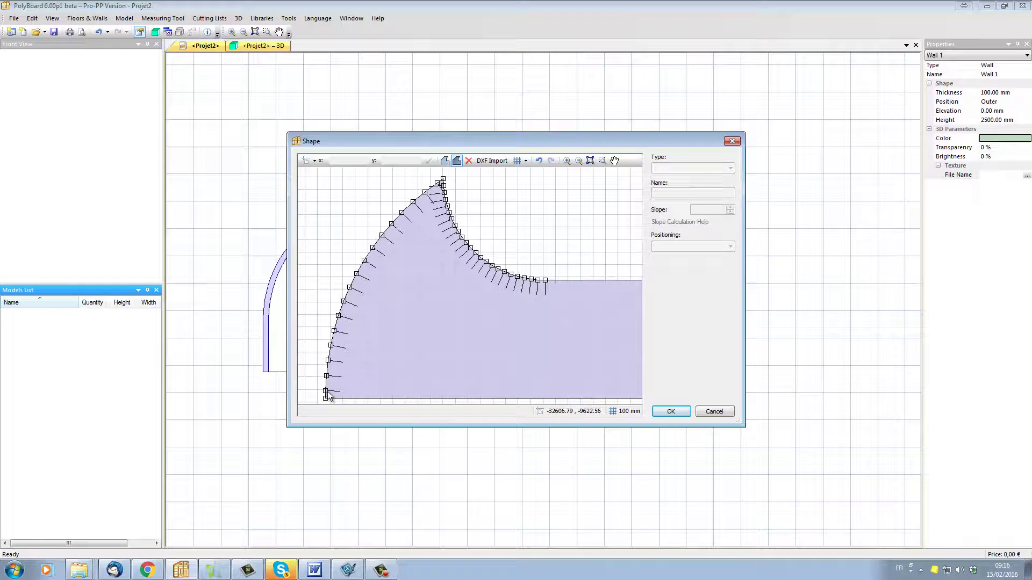
drag(327, 396, 334, 336)
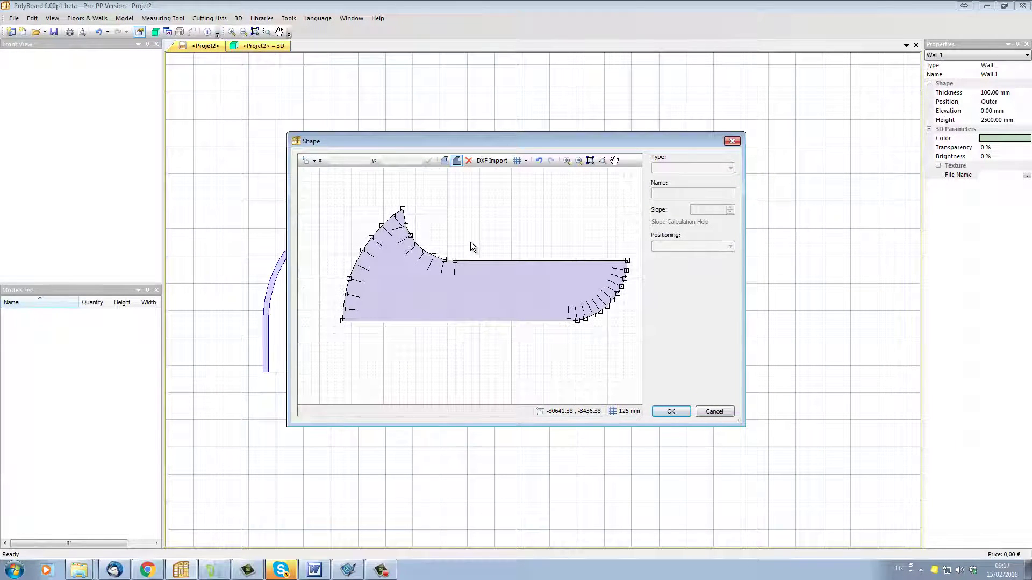
Create the free-shape cabinet and drag Model onto the plan against the curved wall.
key(Return)
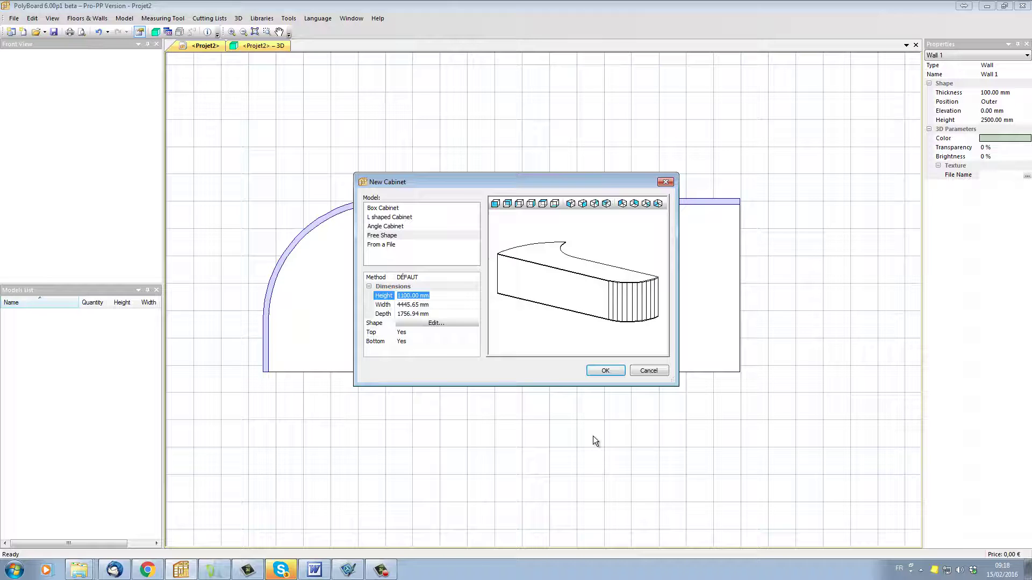
click(605, 370)
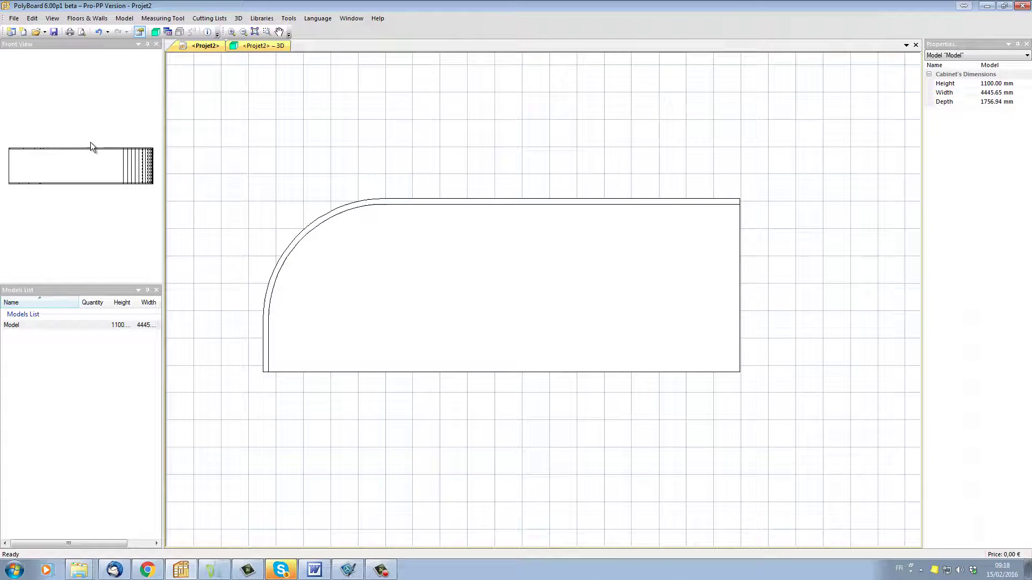
drag(36, 323, 274, 321)
Inspect the reception desk in the 3D room view from a high oblique angle.
click(246, 45)
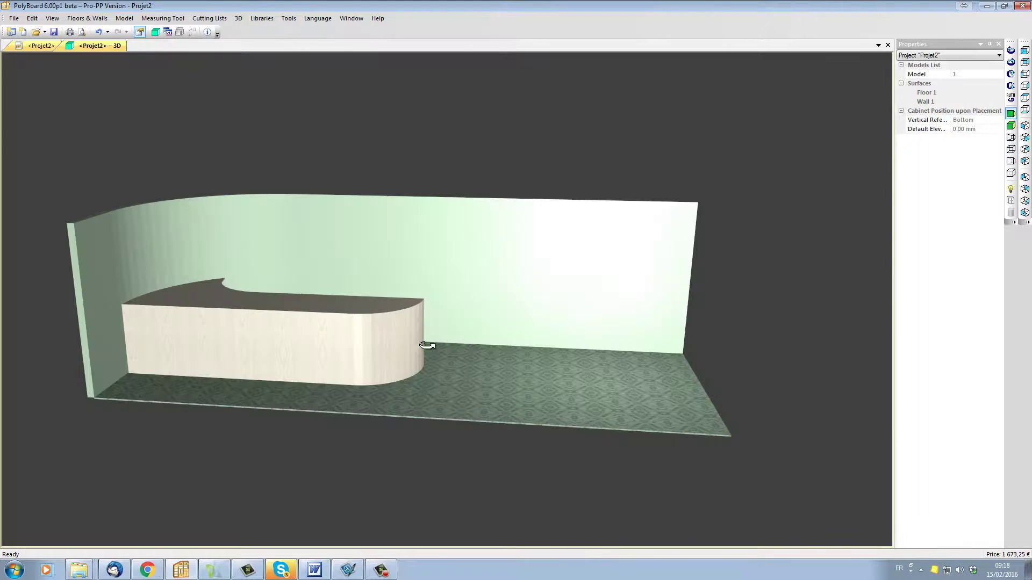
drag(427, 346, 356, 364)
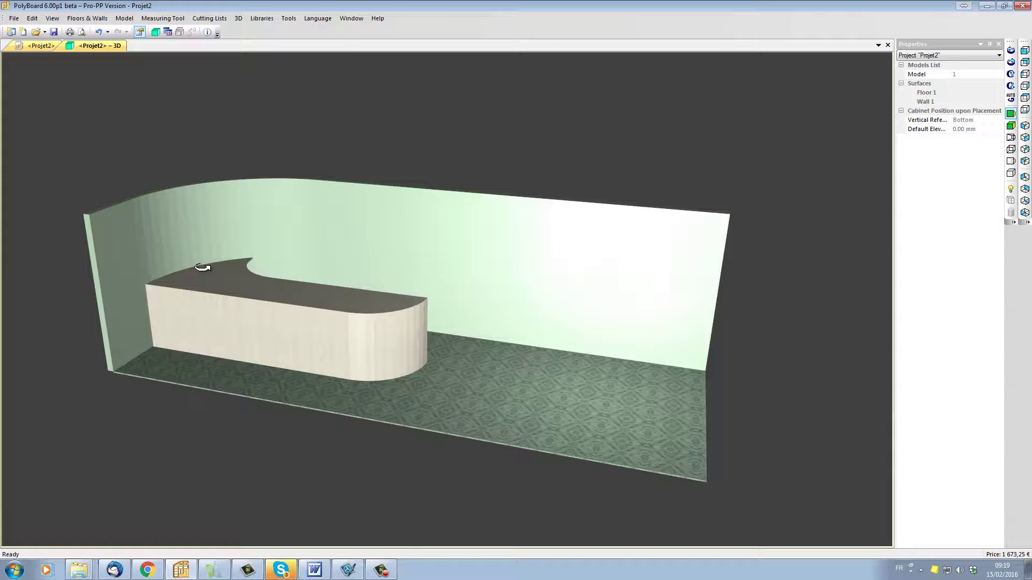
drag(376, 321, 118, 172)
Open the cabinet in its own editing view and bring up the List of Plinths for the plinth zone.
click(38, 46)
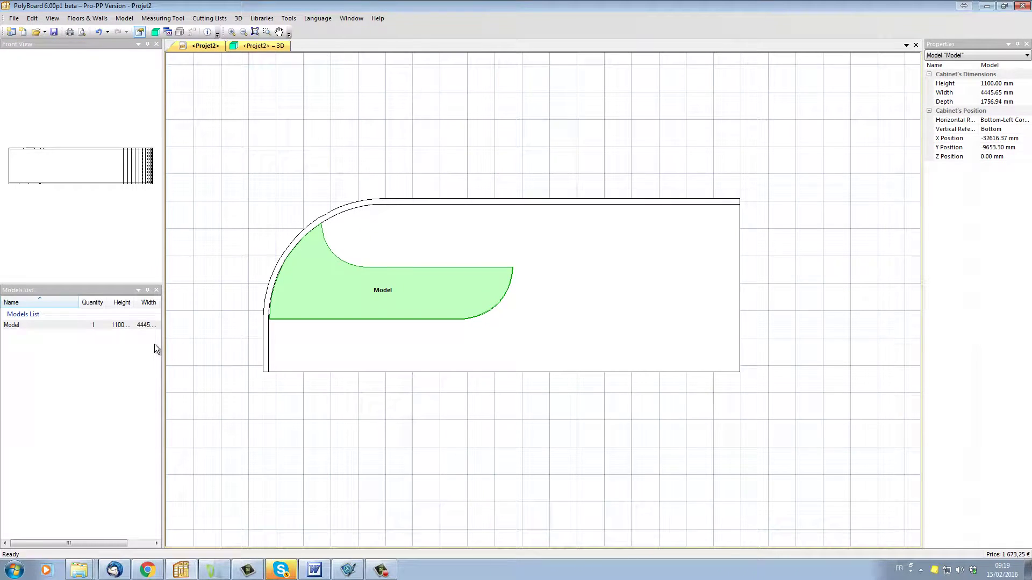
double_click(320, 276)
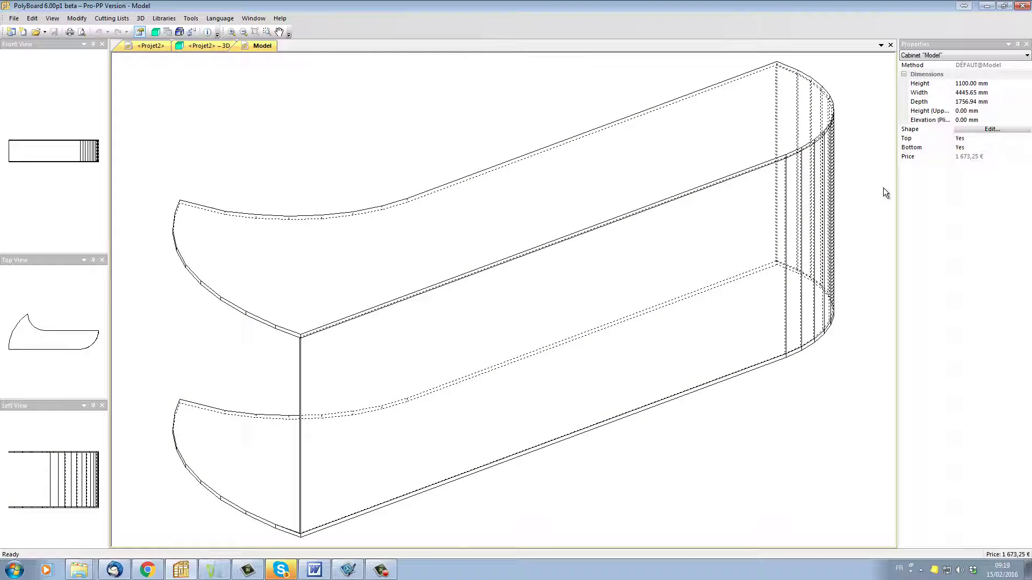
click(956, 119)
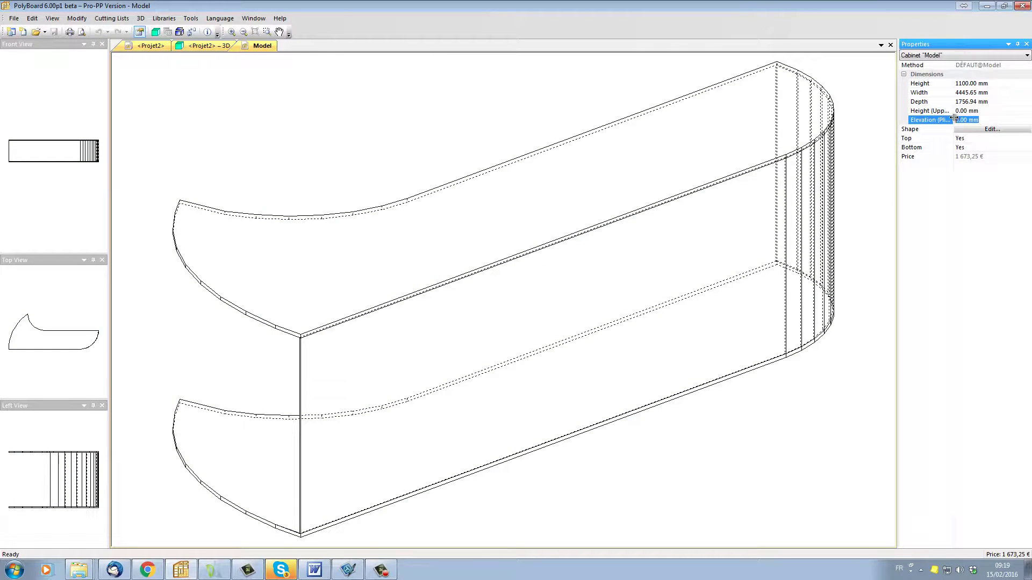
right_click(582, 424)
click(616, 266)
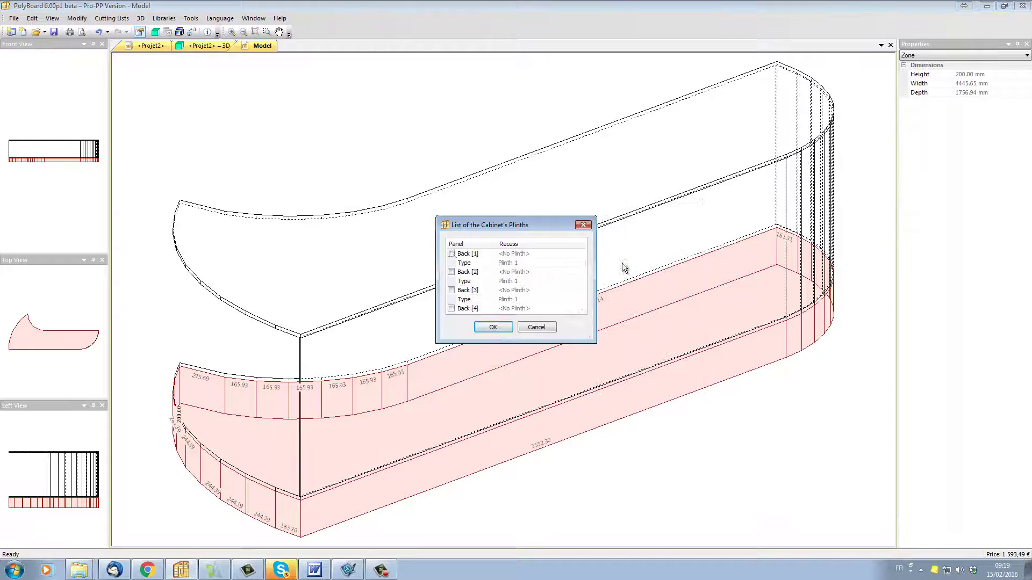
Give Back panels 1 to 4 plinths with a 100 mm recess.
click(452, 254)
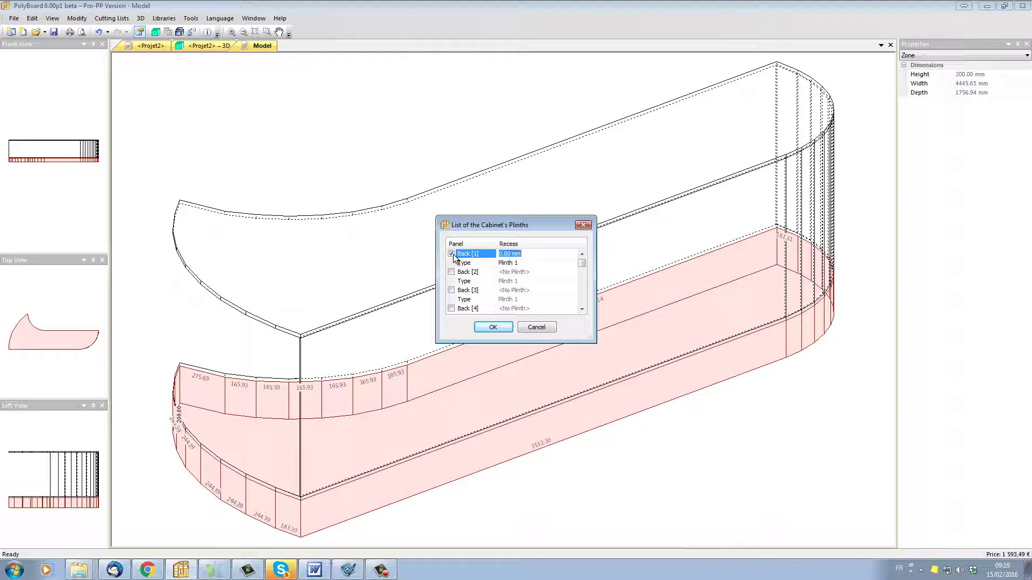
text(50)
drag(504, 255, 497, 255)
text(100)
click(451, 272)
text(10)
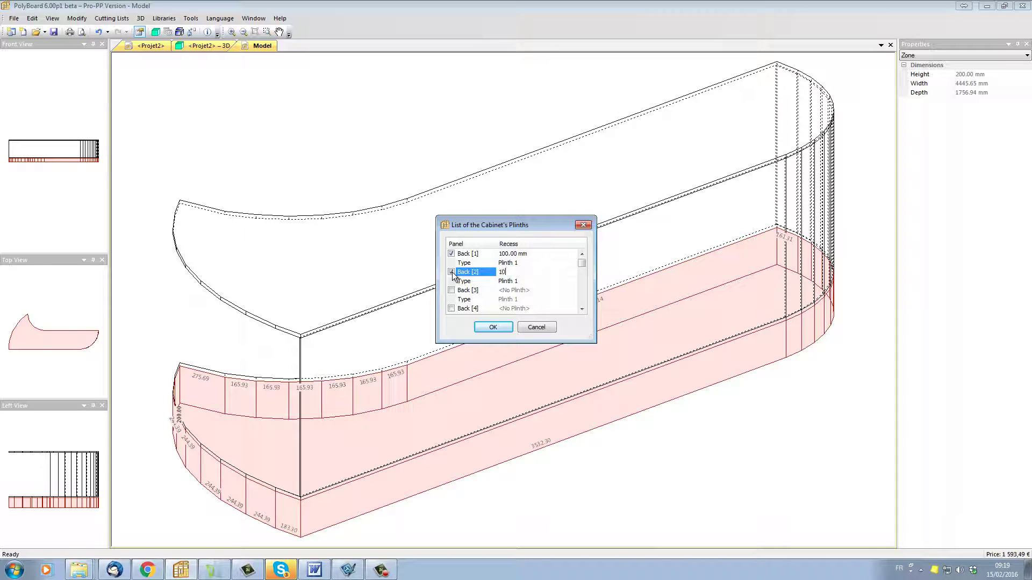
text(0)
click(452, 290)
Give Back panels 8, 9 and 10 plinths with a 100 mm recess and confirm the list.
text(100)
click(452, 308)
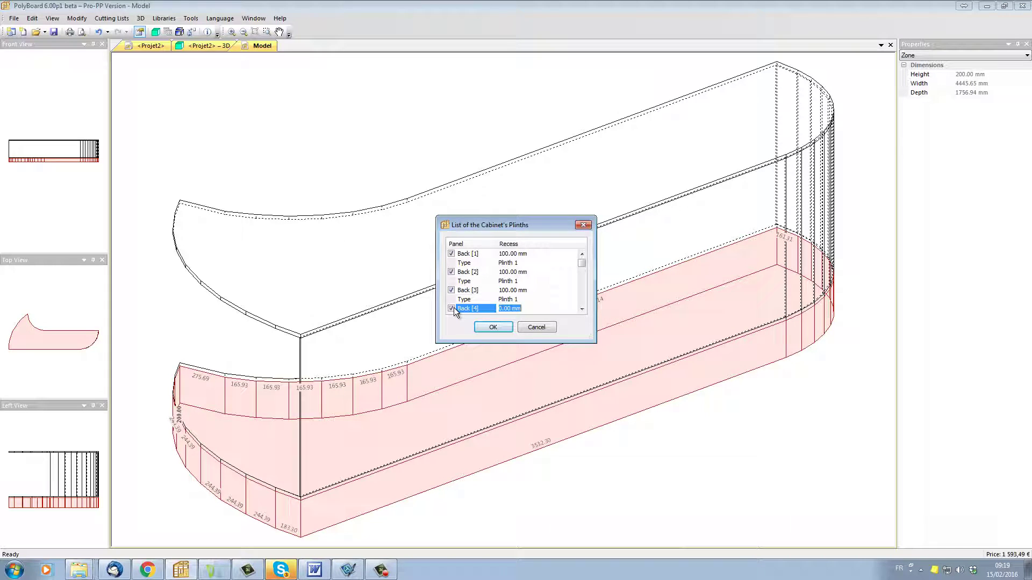
text(10)
scroll(580, 311, down, 4)
click(451, 272)
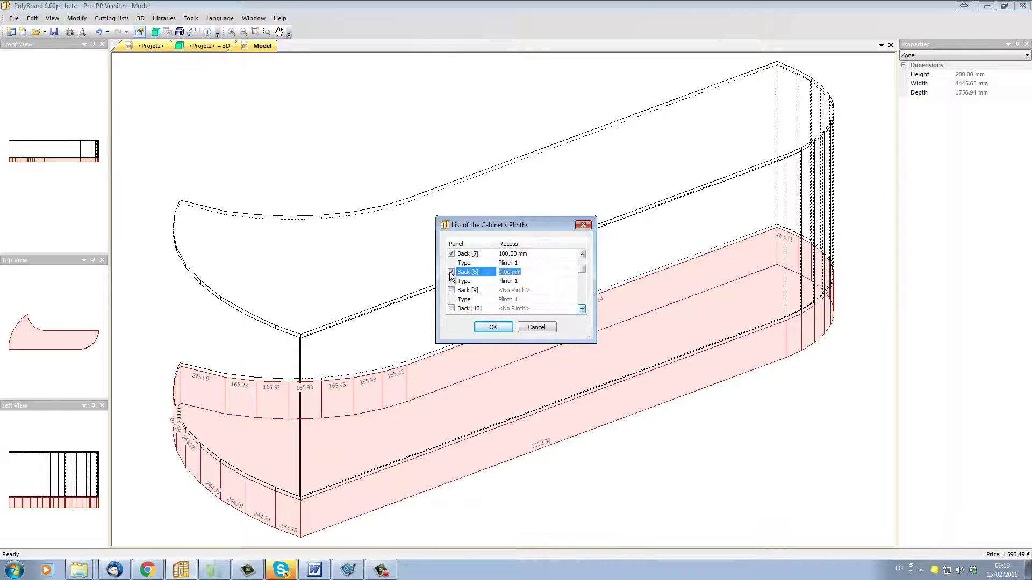
text(100)
click(452, 290)
text(100)
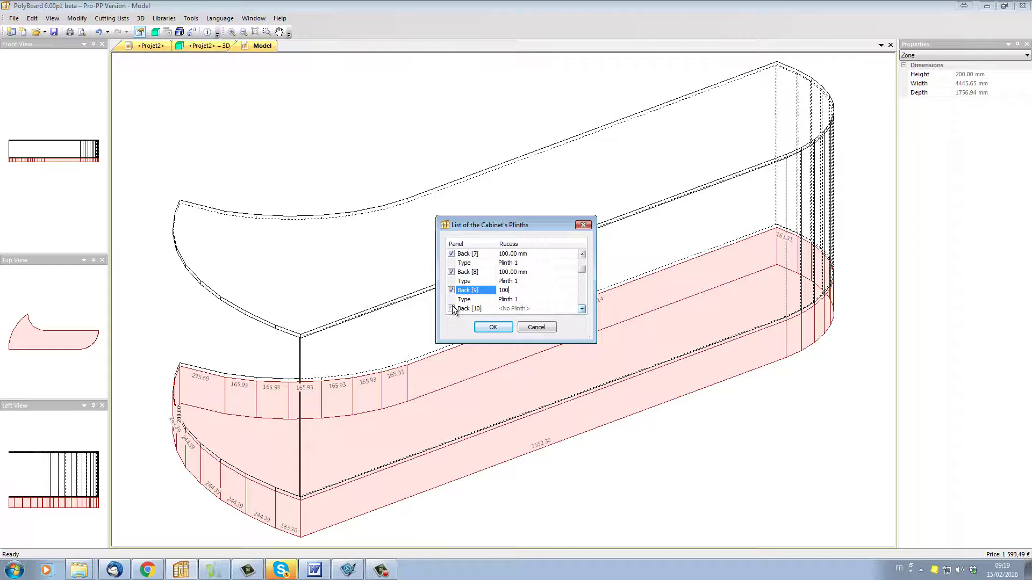
click(452, 308)
text(100)
key(Return)
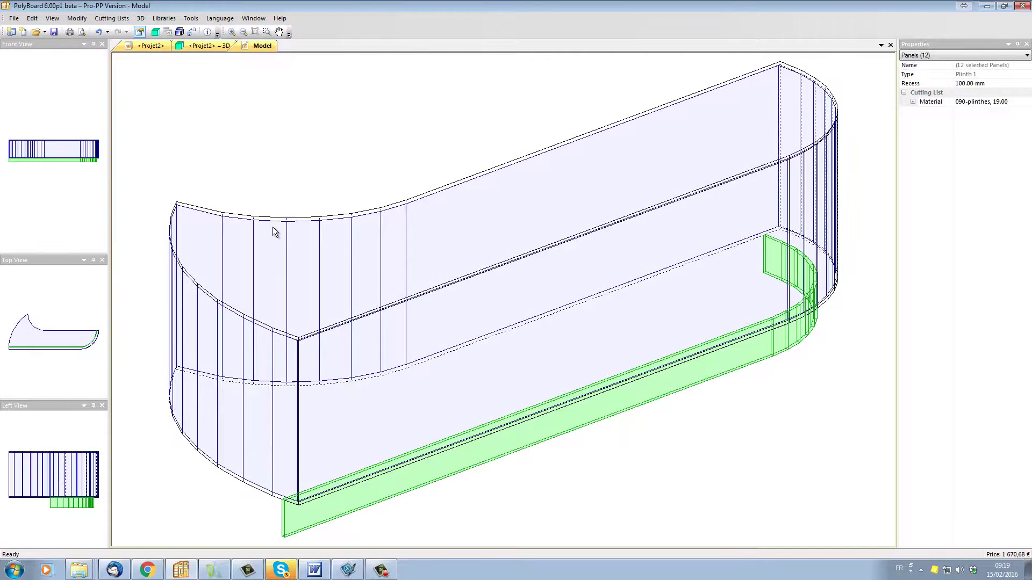
Close the cabinet view, keep the modifications in the model, and orbit the 3D room to show the plinth.
click(260, 70)
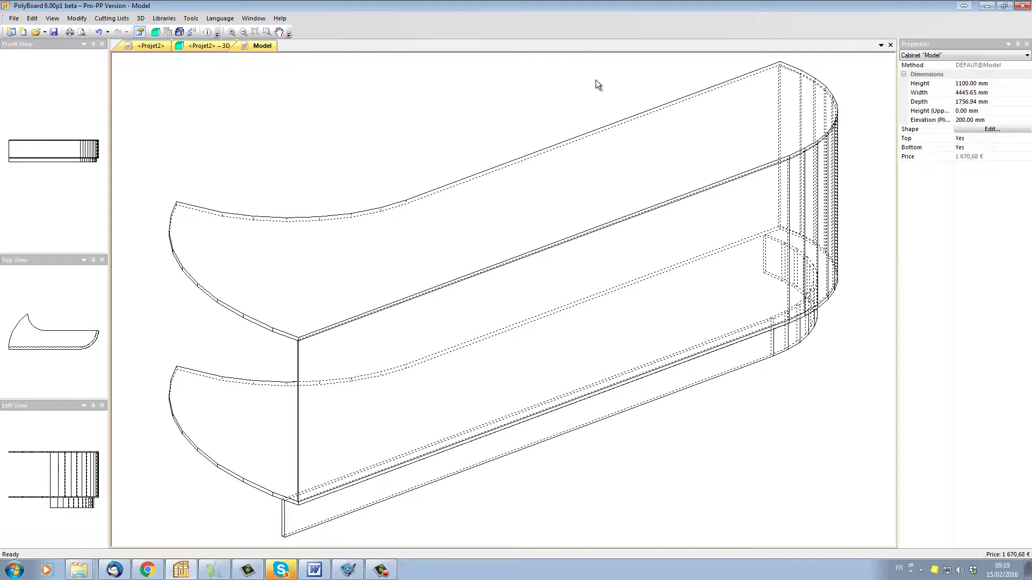
click(890, 45)
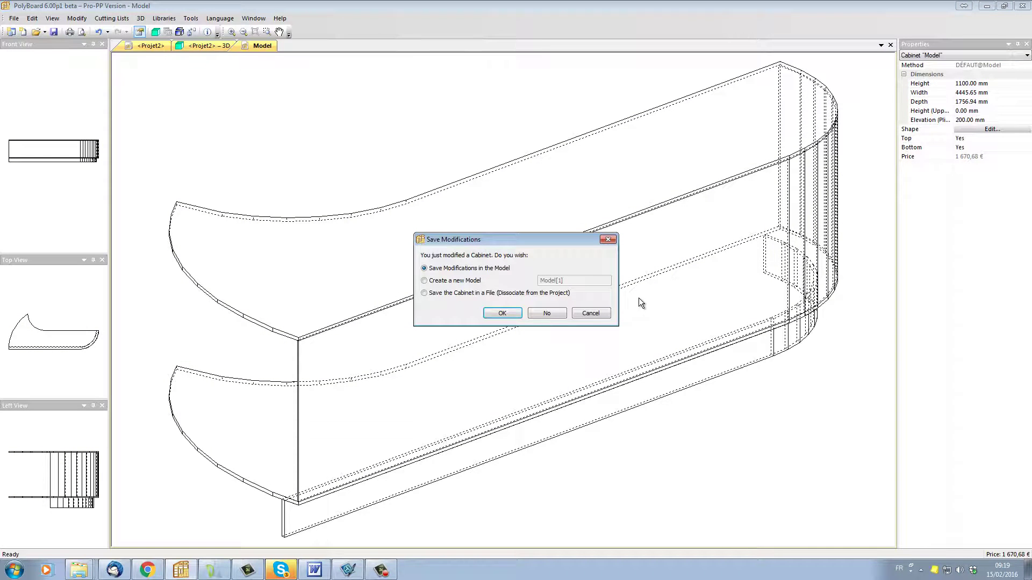
click(513, 315)
drag(484, 322, 627, 320)
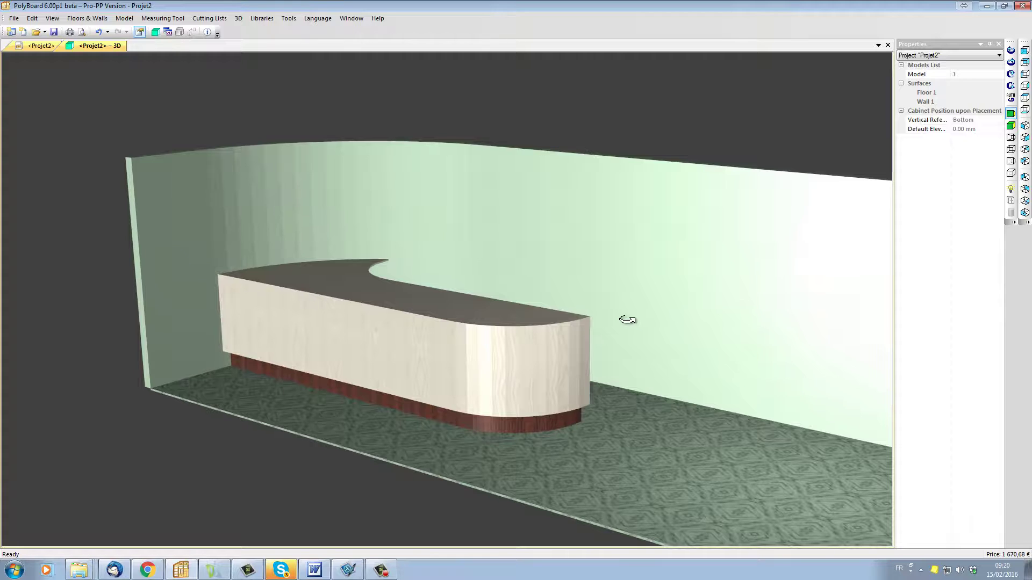